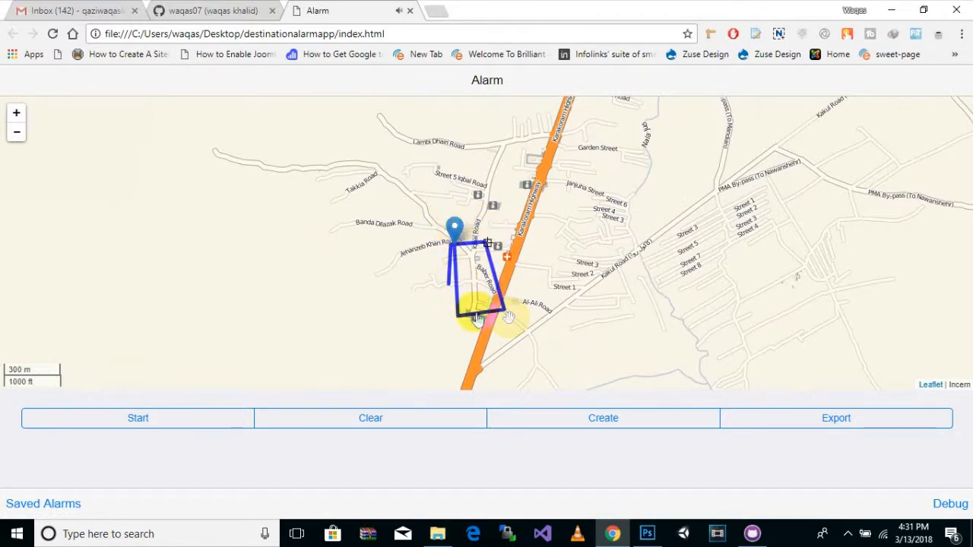
Create an alarm named "new alam 1" from the drawn area and load it from the saved alarms
click(564, 424)
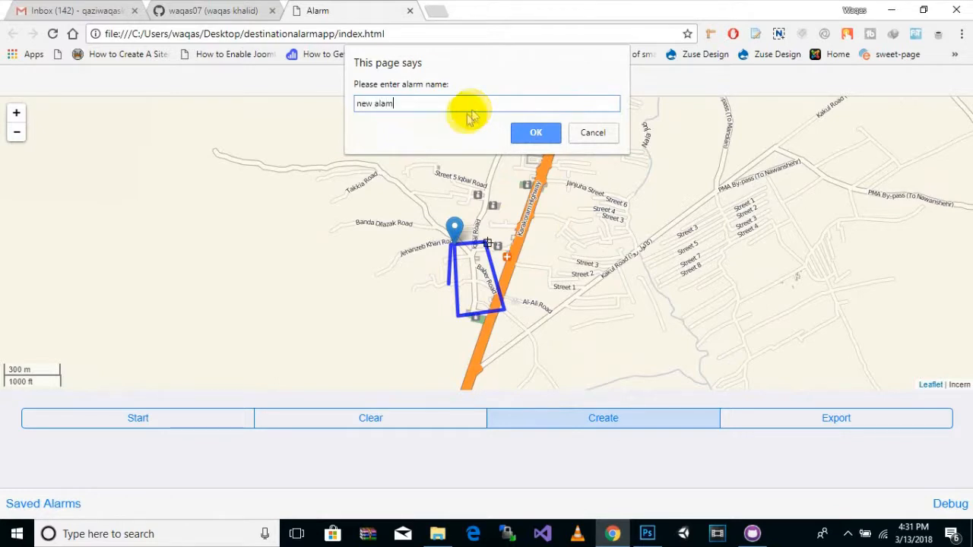
text(new alam 1)
click(536, 133)
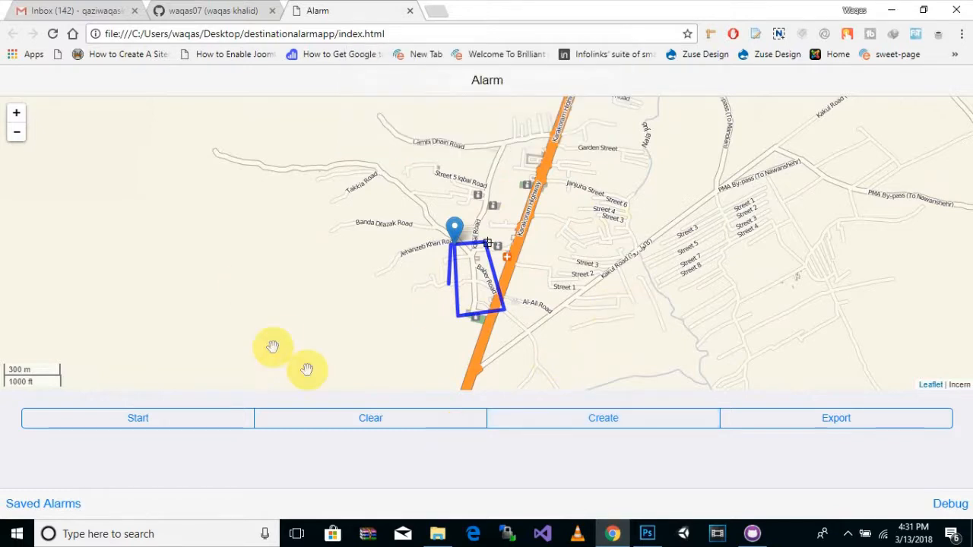
click(30, 505)
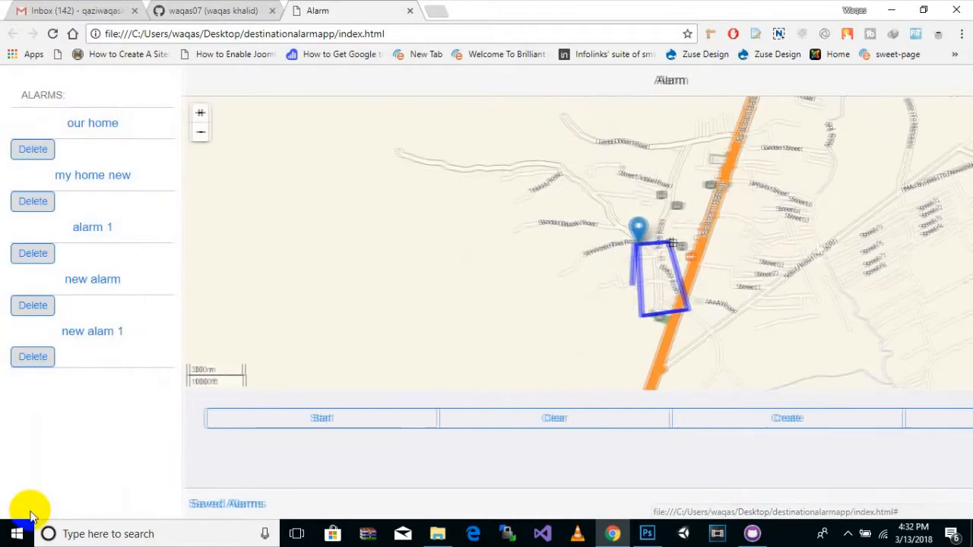
click(88, 334)
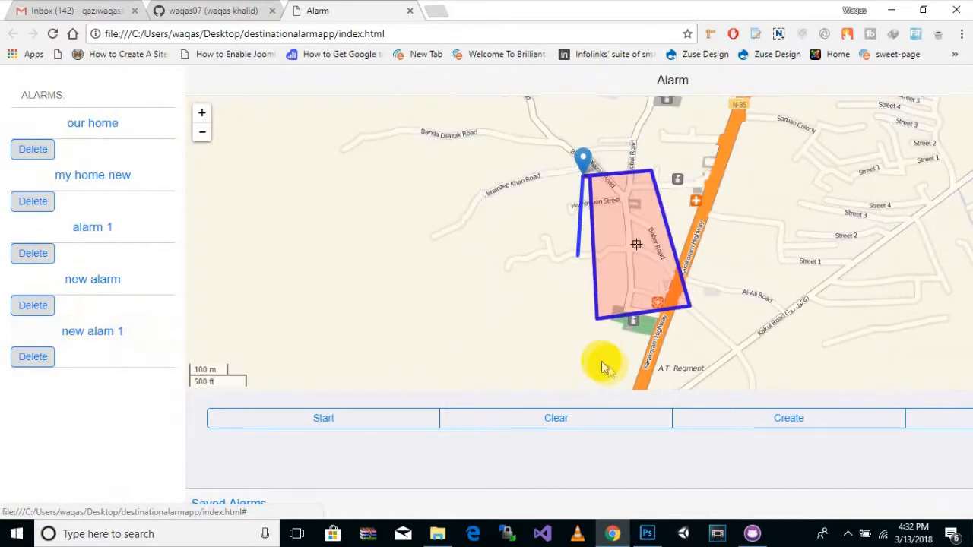
Start the loaded alarm and allow the page to access the device location
click(315, 417)
click(149, 419)
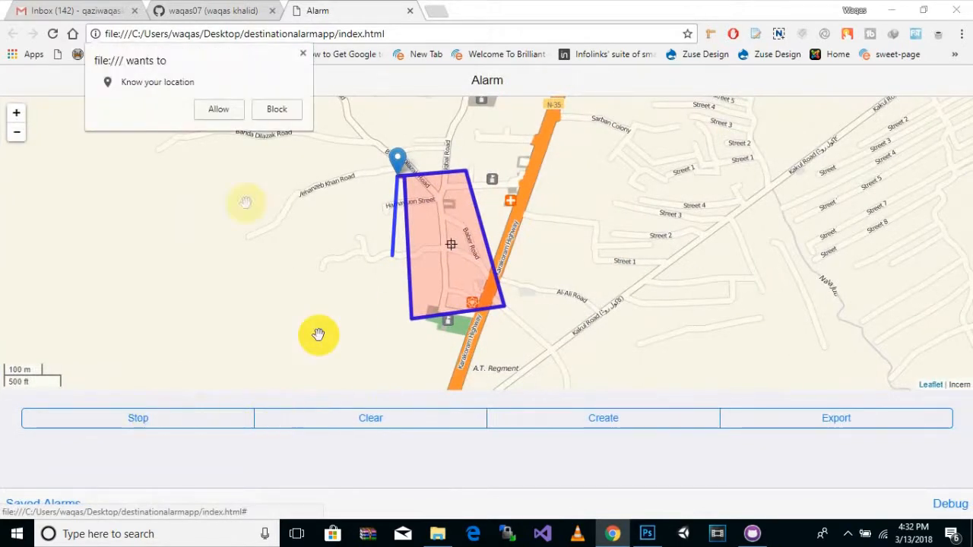
click(228, 117)
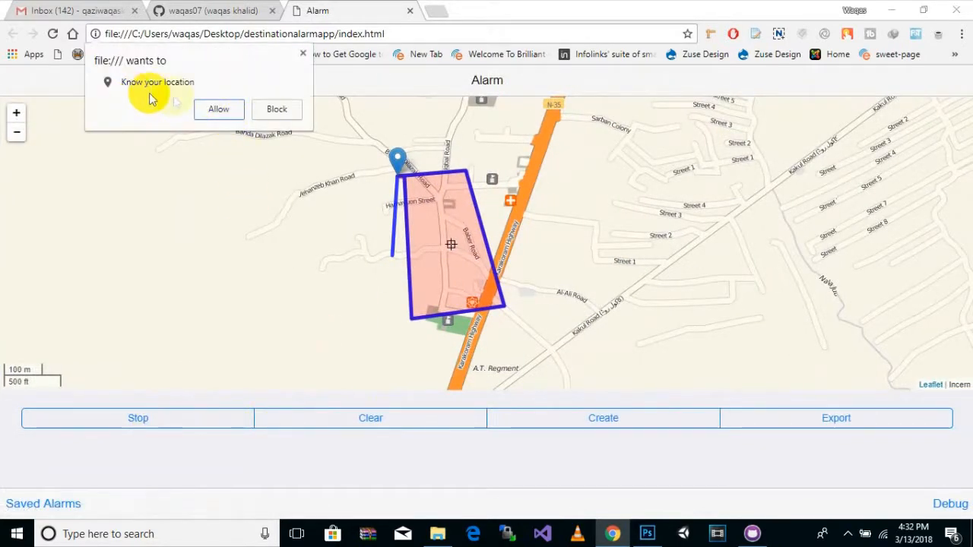
click(198, 110)
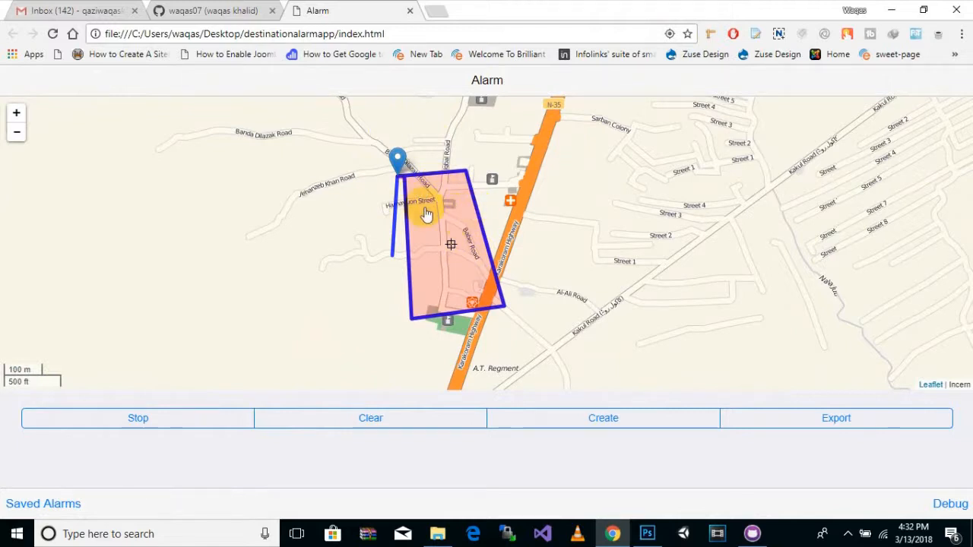
Test the geofence by moving the location marker into the red alarm area and back outside near Karakoram Highway
drag(396, 160, 437, 219)
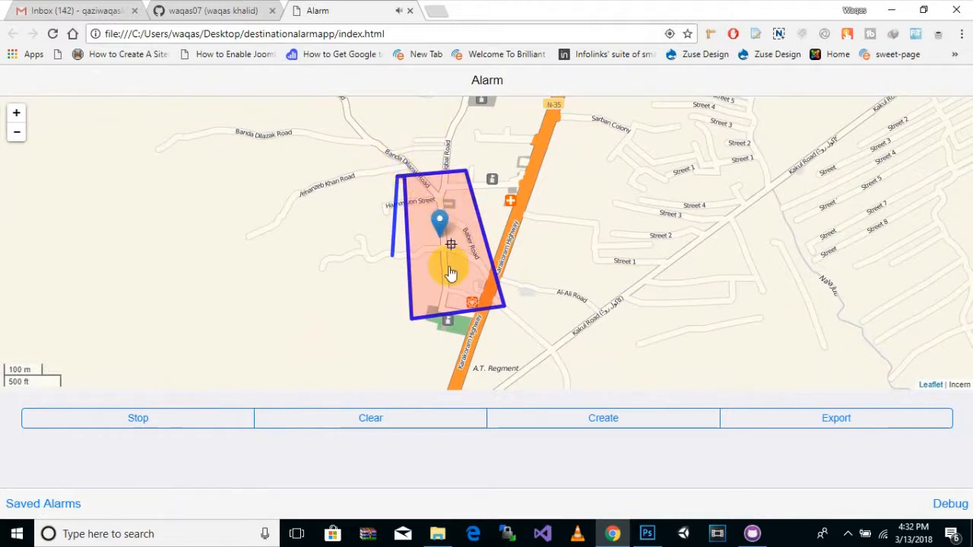
drag(439, 222, 522, 148)
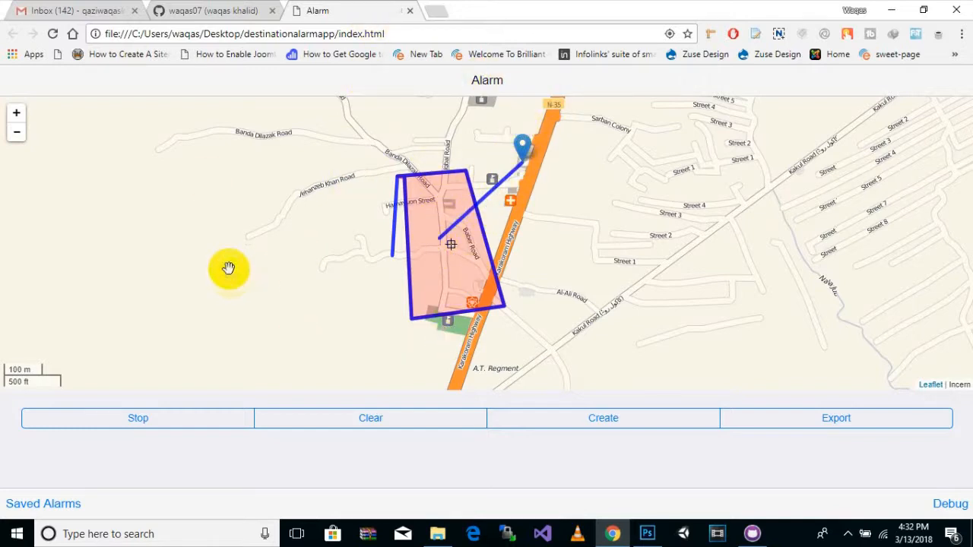
Close the Alarm page and switch to GitHub Desktop
click(411, 12)
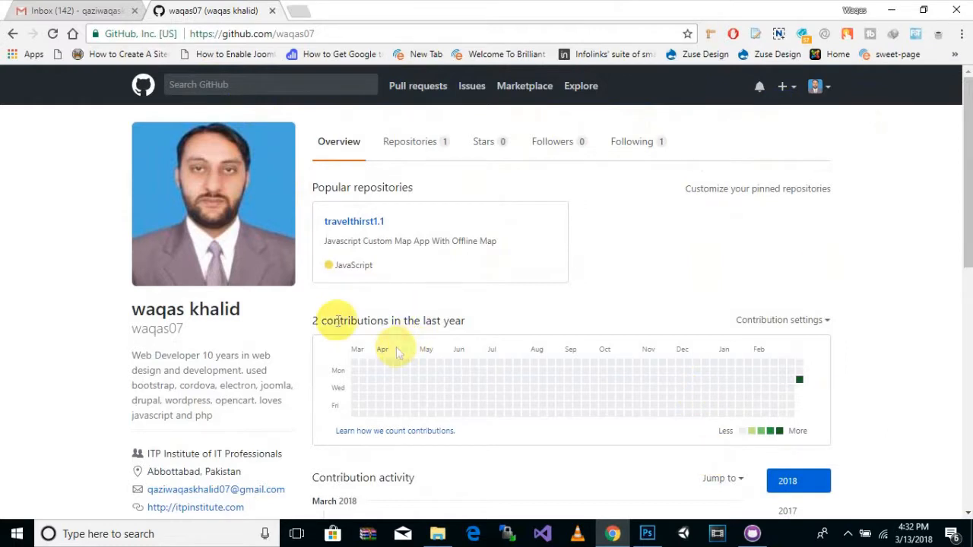
scroll(592, 302, down, 3)
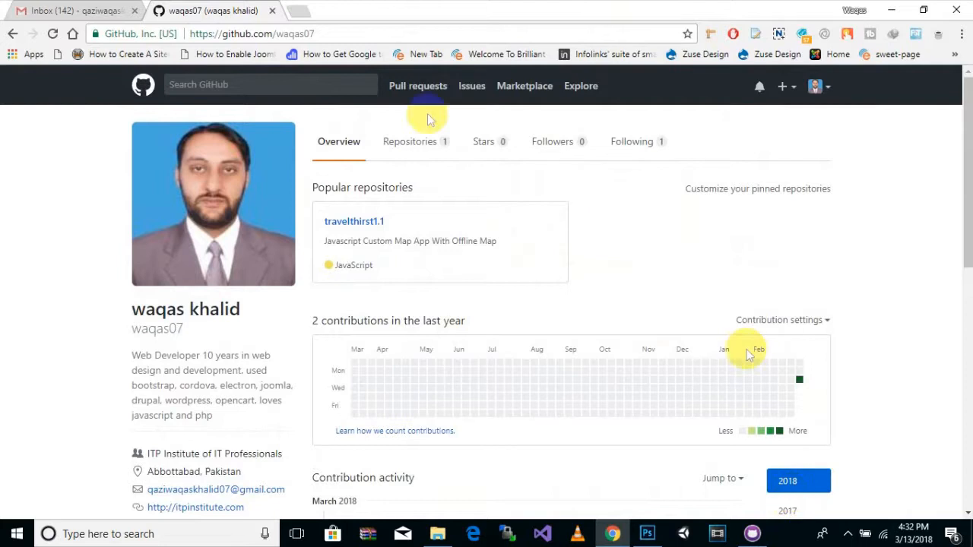
click(751, 534)
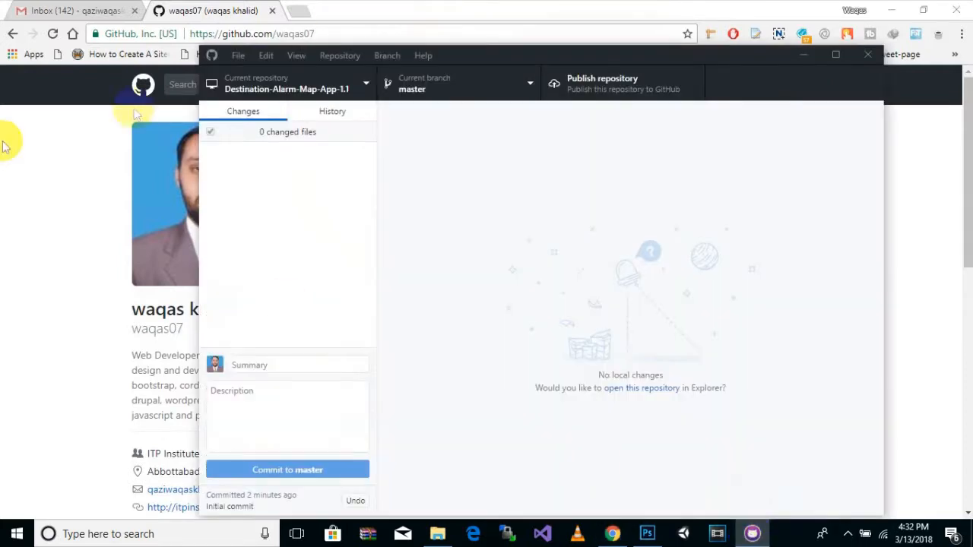
drag(570, 58, 615, 109)
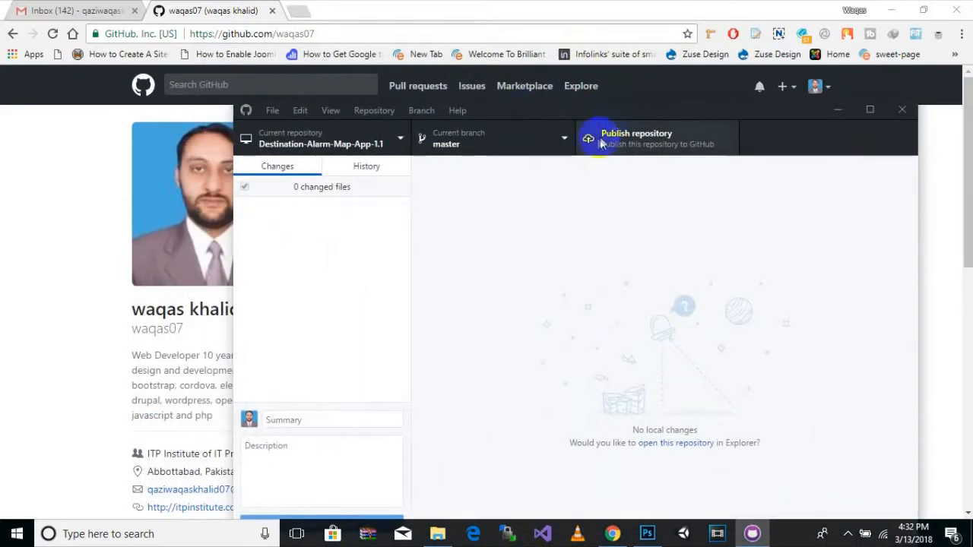
click(505, 7)
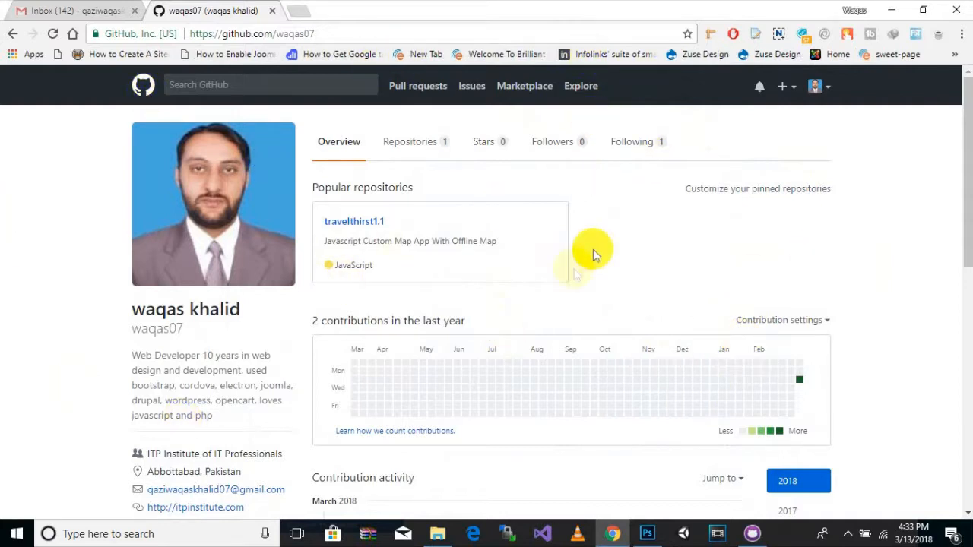
click(756, 534)
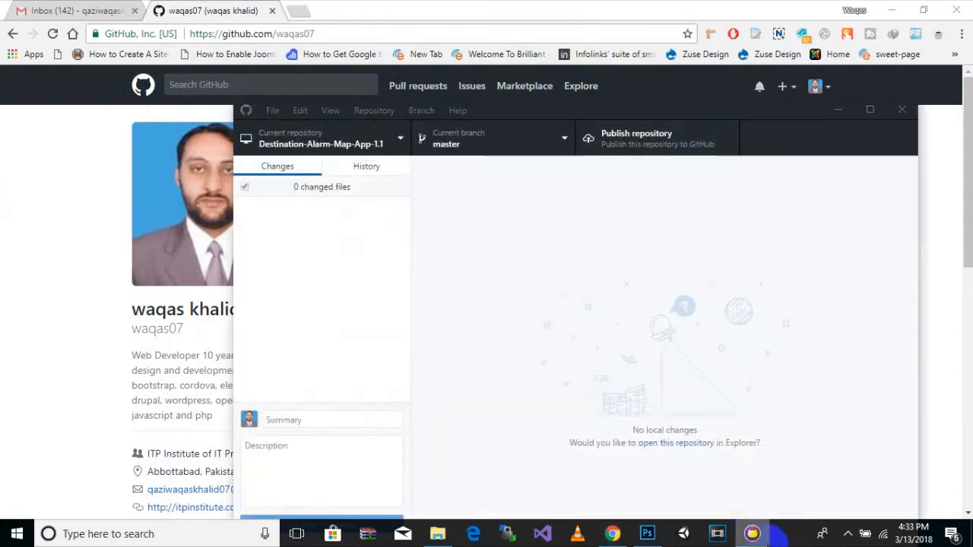
click(713, 89)
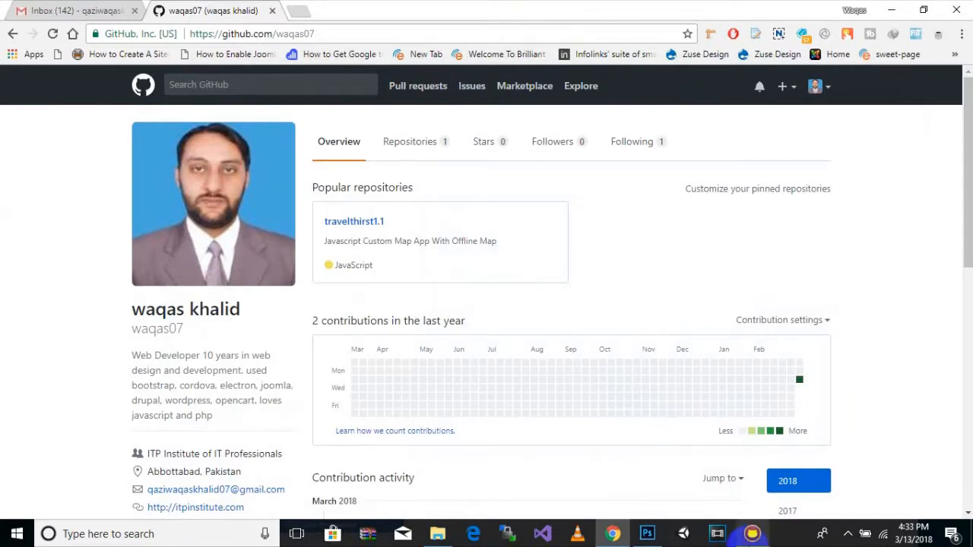
click(752, 534)
mouse_move(739, 114)
mouse_down()
mouse_move(701, 107)
mouse_move(734, 116)
mouse_up()
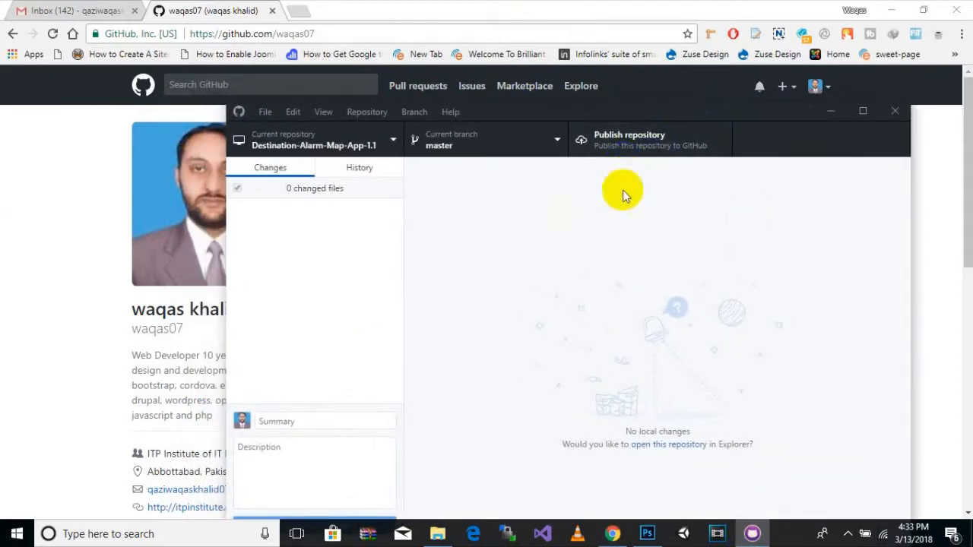
click(686, 96)
click(753, 533)
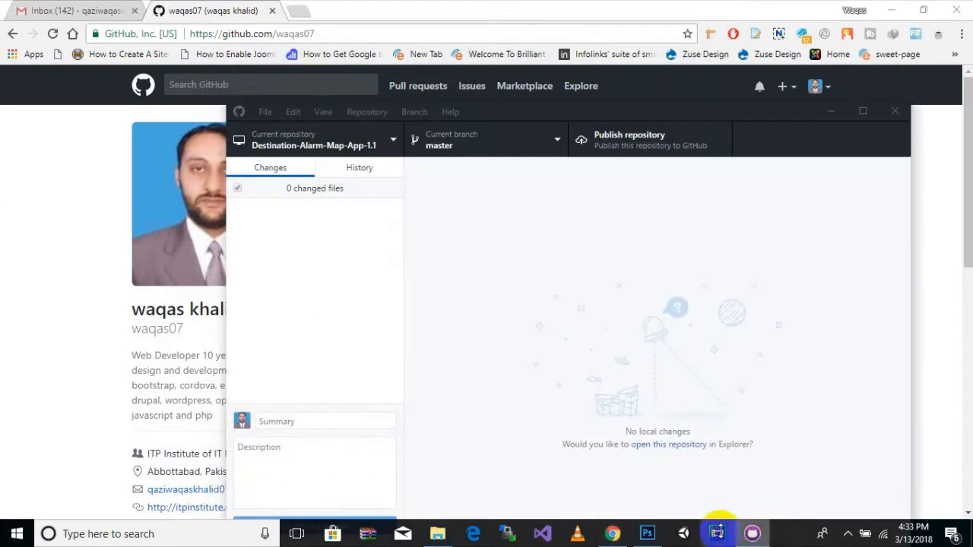
click(690, 116)
drag(690, 115, 673, 145)
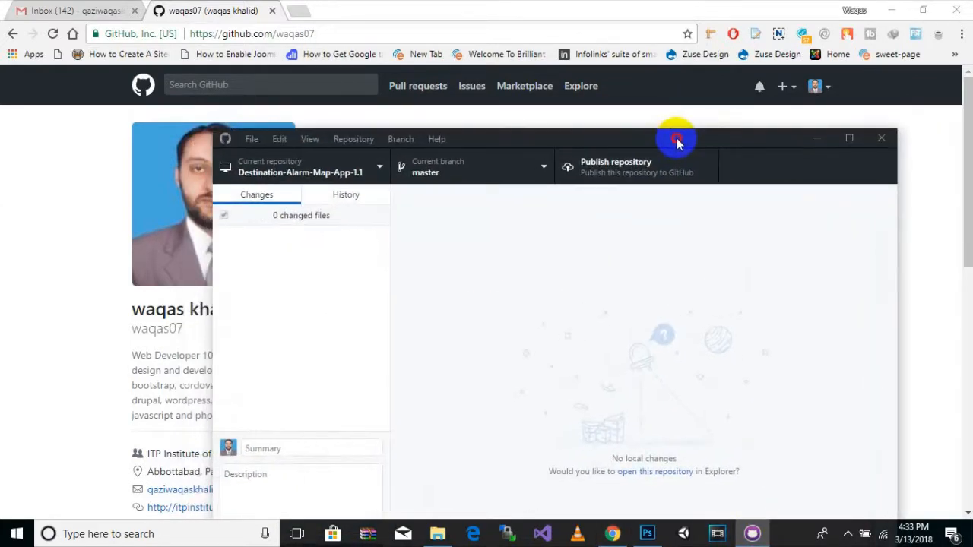
Start a new repository named "Destination Map Alarm App V 1.1" with the description "Geofencing Map App"
click(253, 141)
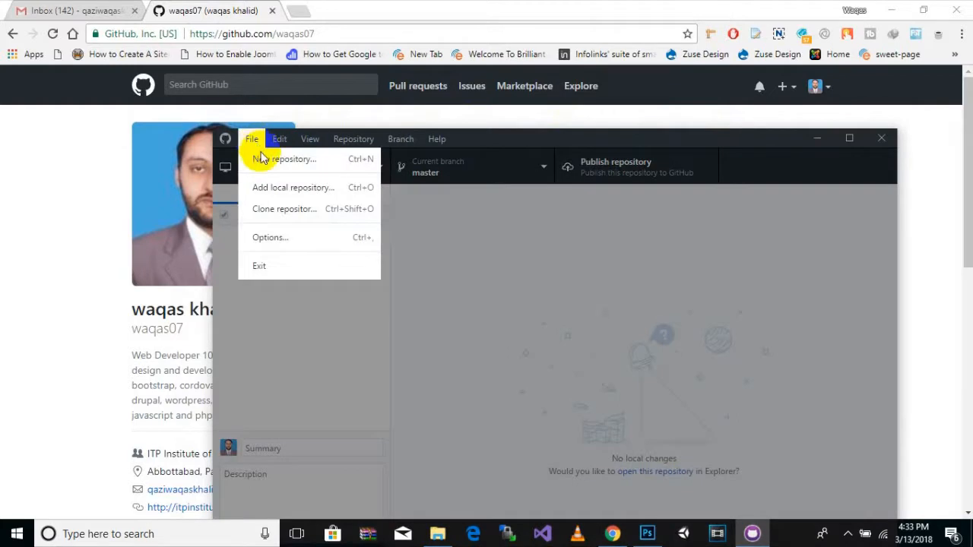
click(262, 159)
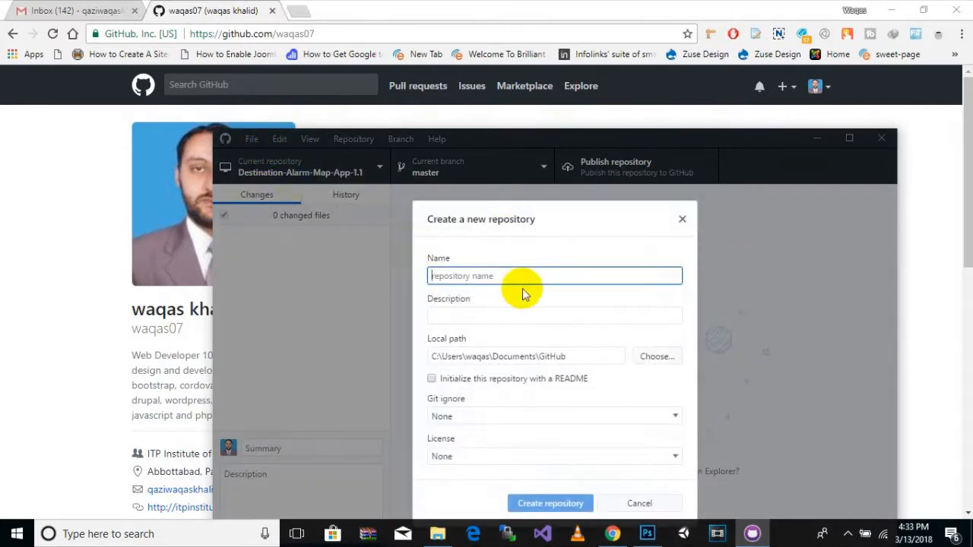
text(Destination Map Alarm App V 1.1)
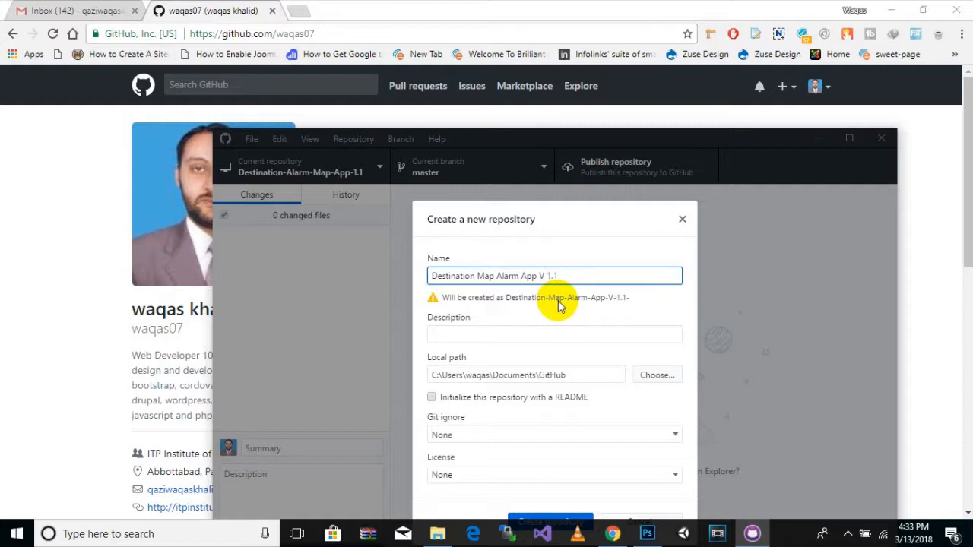
click(537, 334)
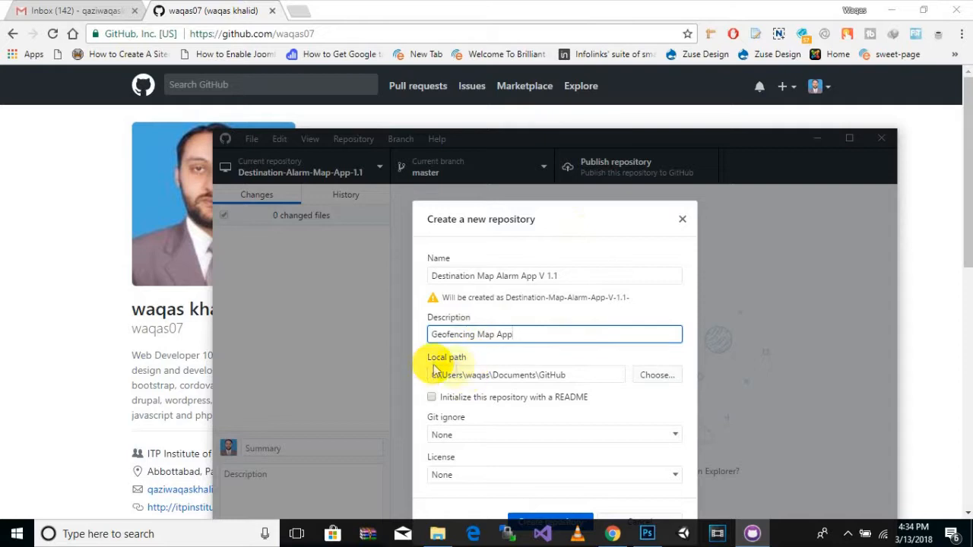
Set the new repository's local path to the destinationalarmapp folder on the Desktop
click(656, 374)
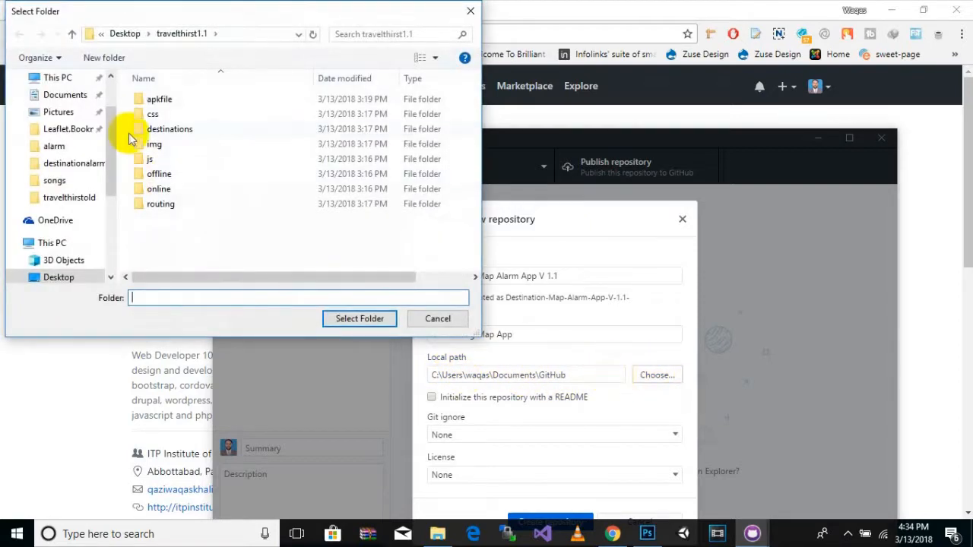
click(134, 35)
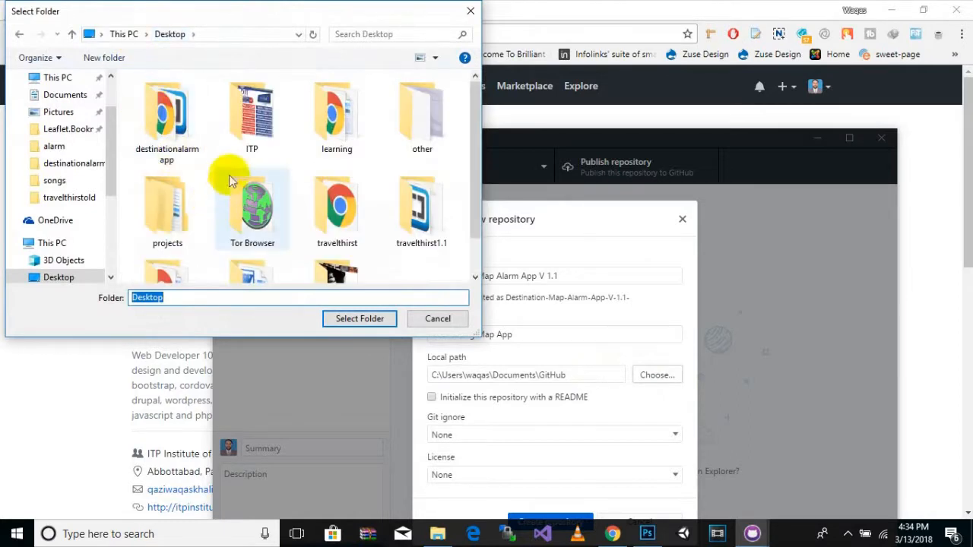
click(168, 161)
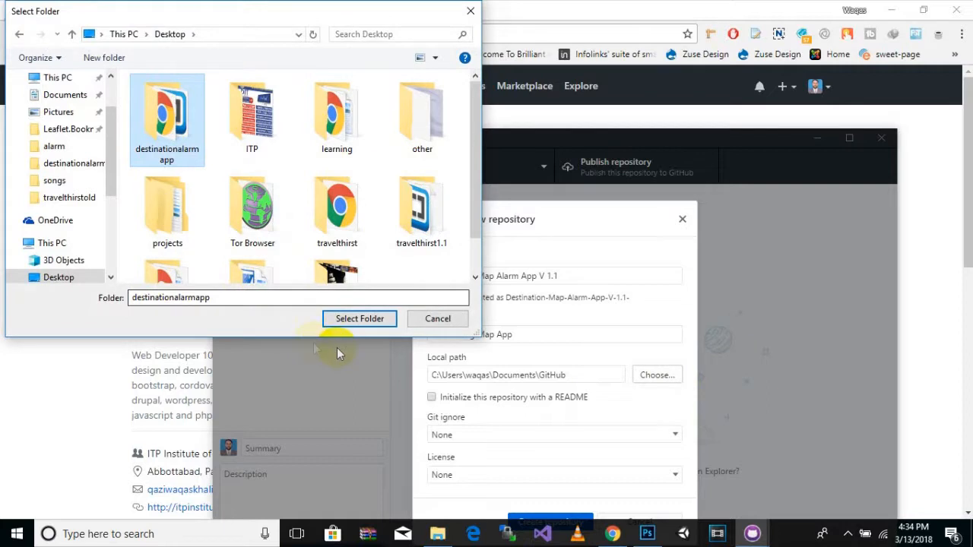
click(358, 320)
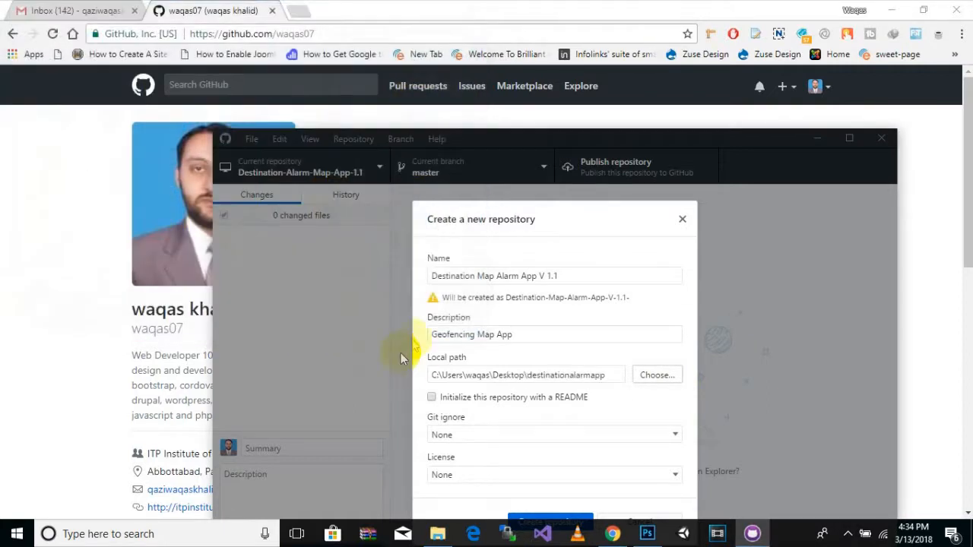
Enable initializing the repository with a README and create the repository
drag(966, 265, 966, 281)
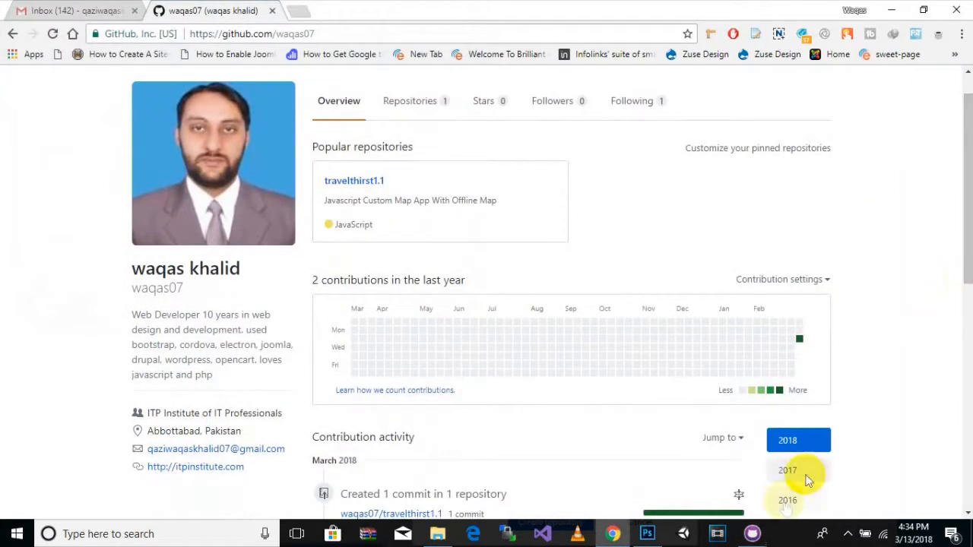
click(753, 533)
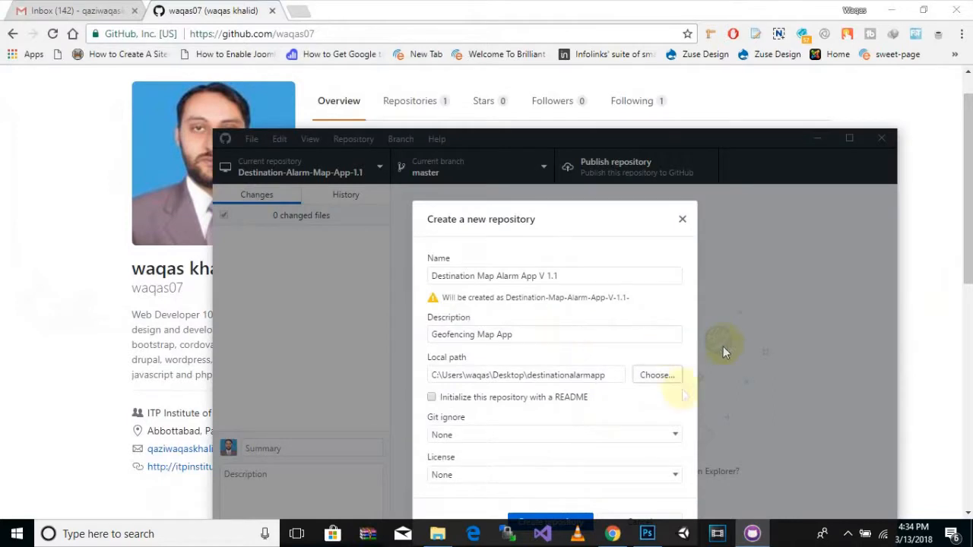
click(559, 398)
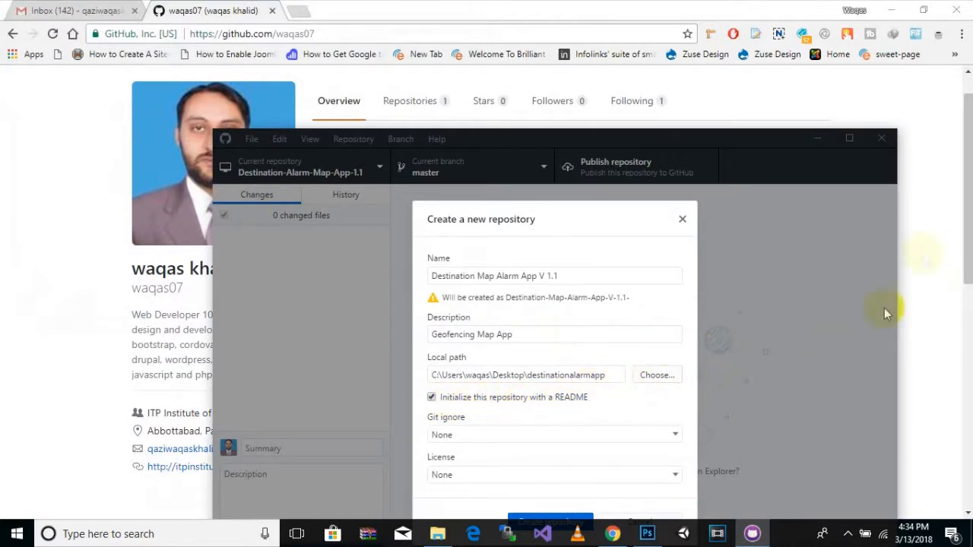
drag(964, 283, 965, 408)
click(752, 533)
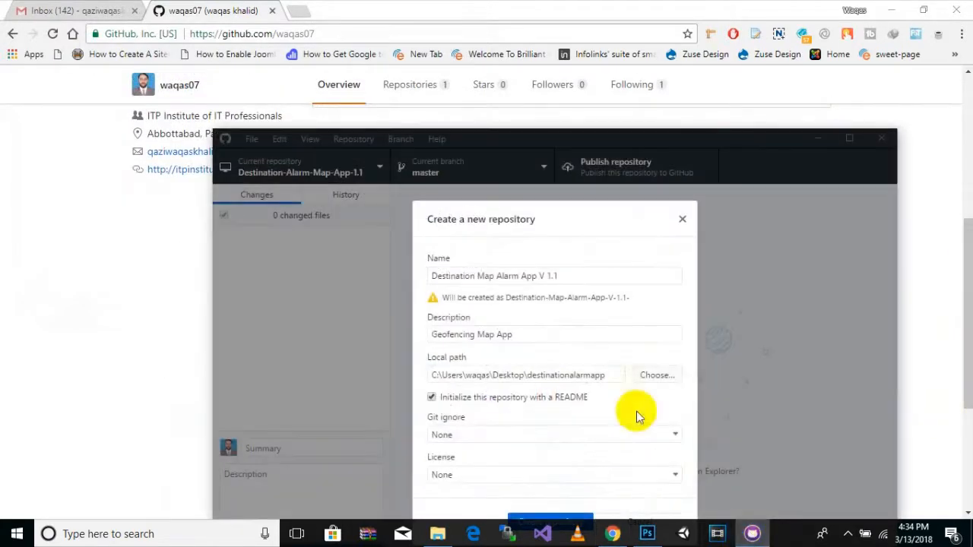
drag(767, 137, 714, 34)
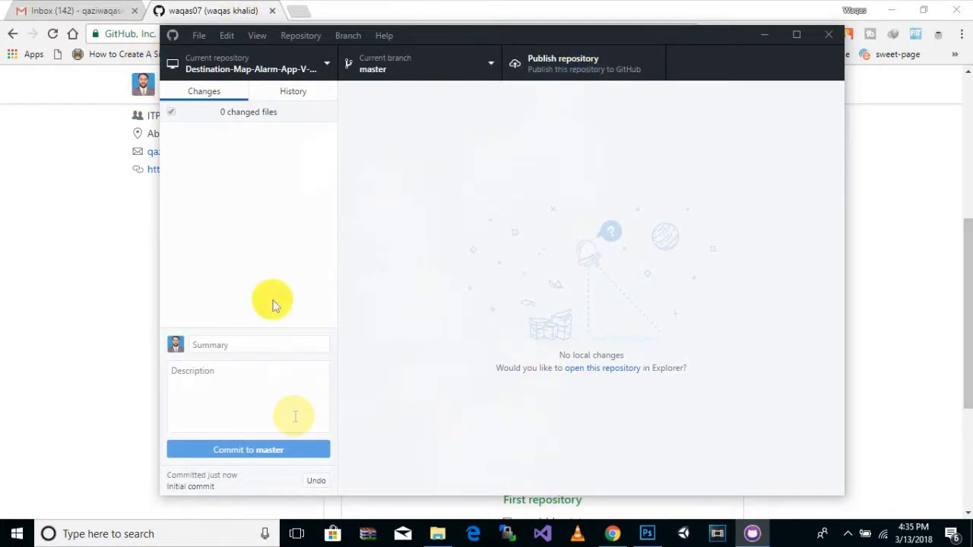
Publish the new repository to GitHub.com under its existing name and description
click(566, 70)
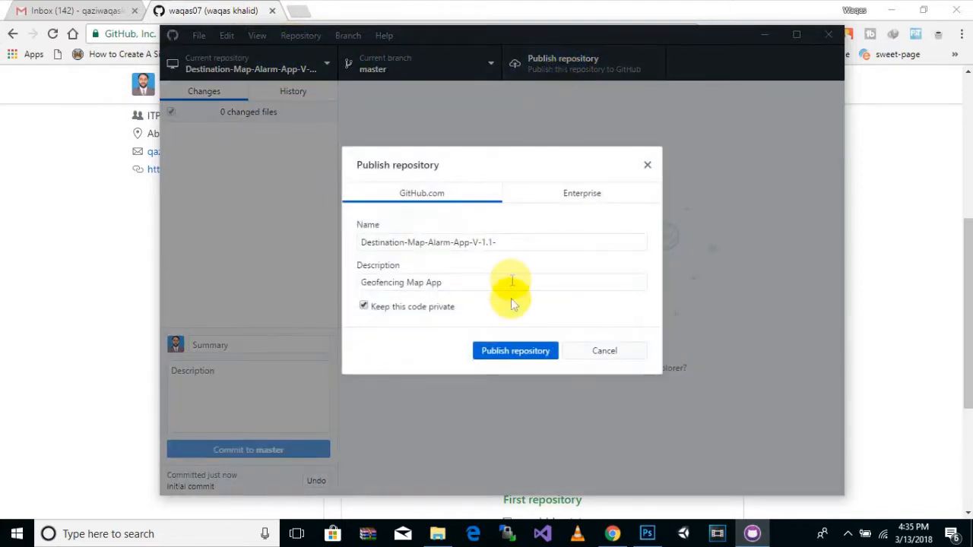
click(517, 350)
Enter the commit summary "Destination / Location Alarm App" and description "Geofencing app with Alarm easy to use and easy to deploy for android"
click(275, 371)
text(Destination / Location Alarm)
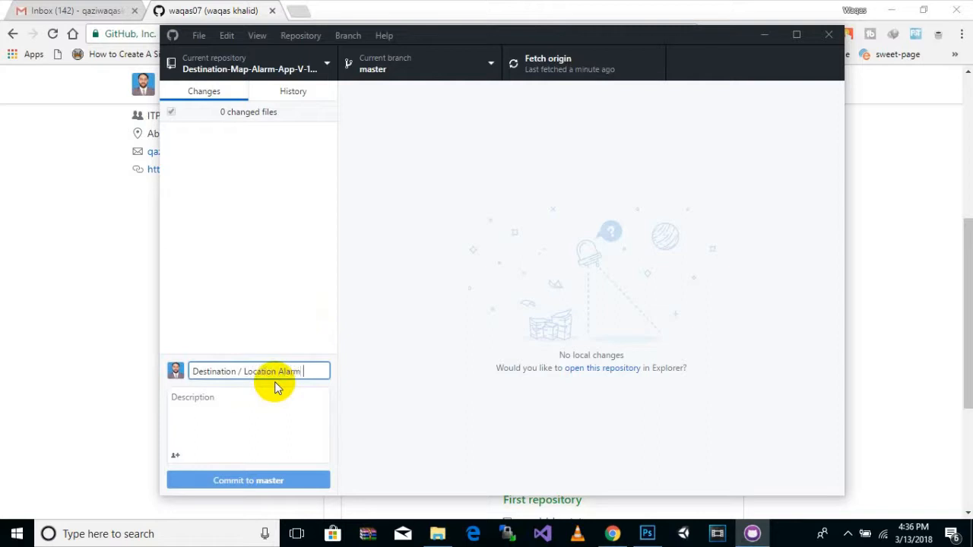
click(260, 414)
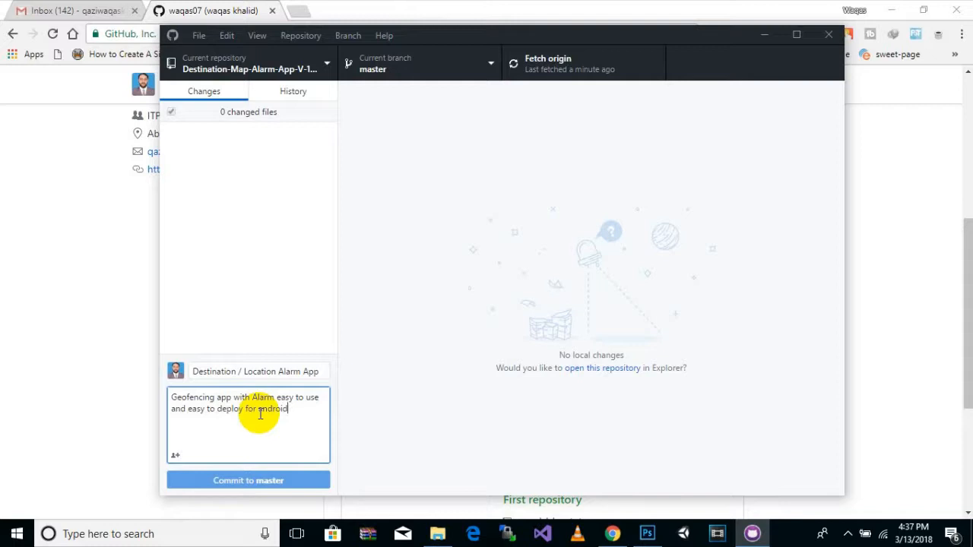
Try to commit the entered summary and description to master
click(248, 487)
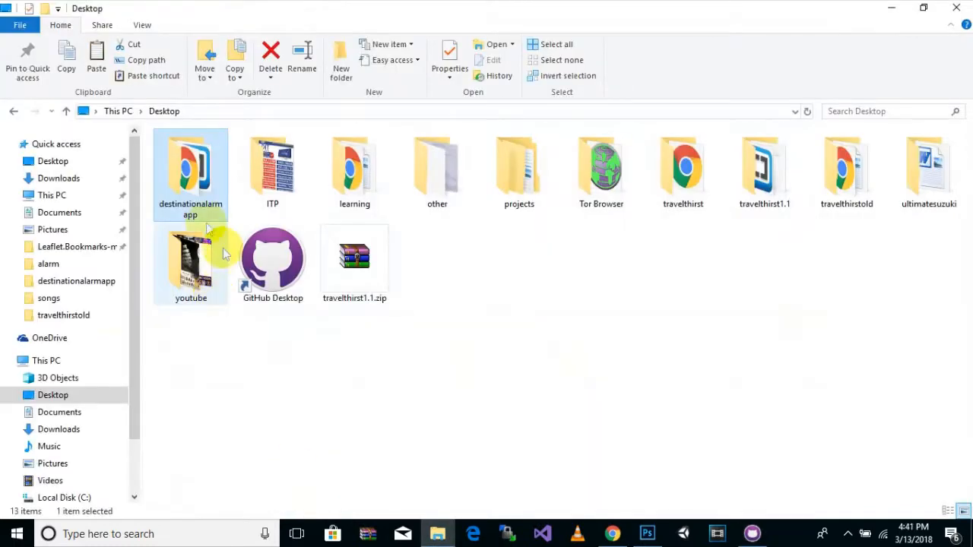
Compress the destinationalarmapp folder on the Desktop into a zip file
right_click(199, 213)
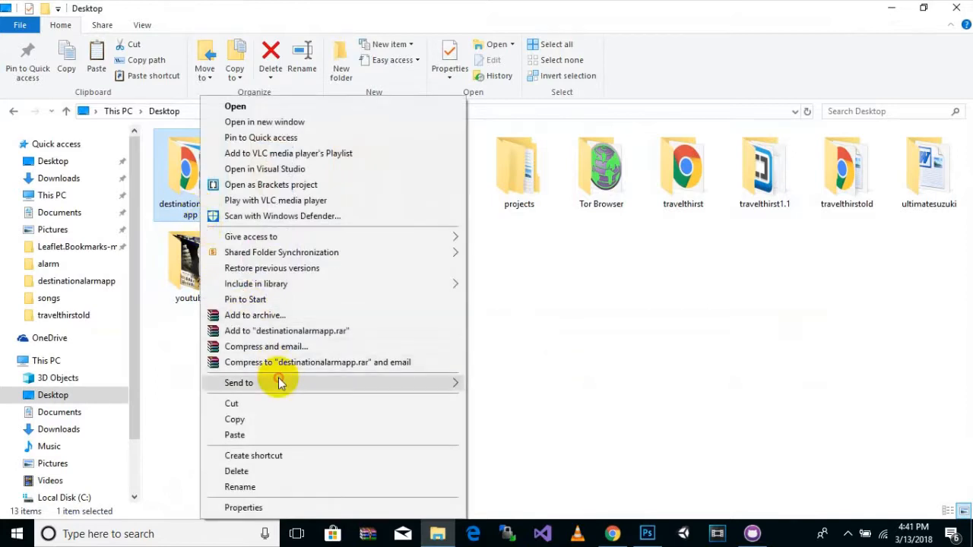
mouse_move(279, 382)
click(502, 401)
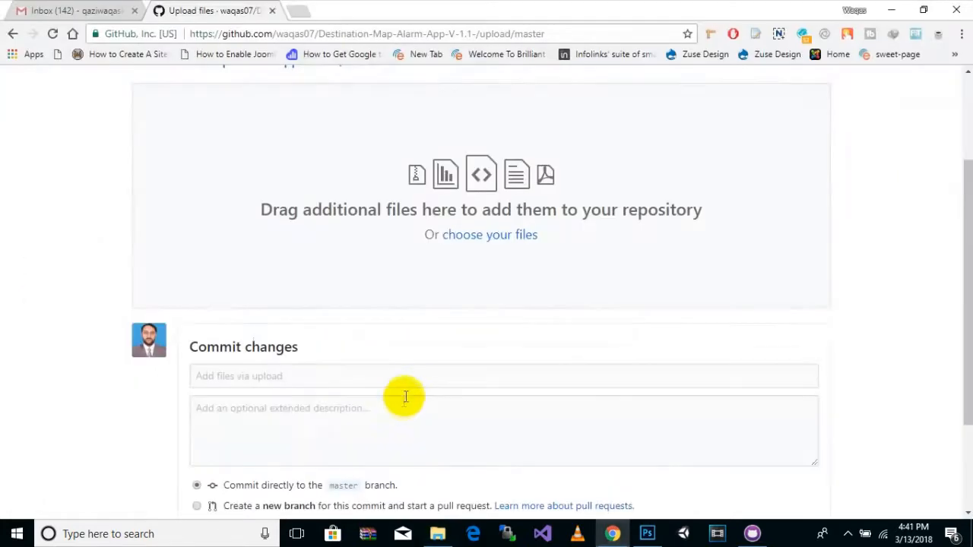
Upload destinationalarmapp.zip from the Desktop to the Destination-Map-Alarm-App-V-1.1- repository on GitHub's upload page
click(404, 399)
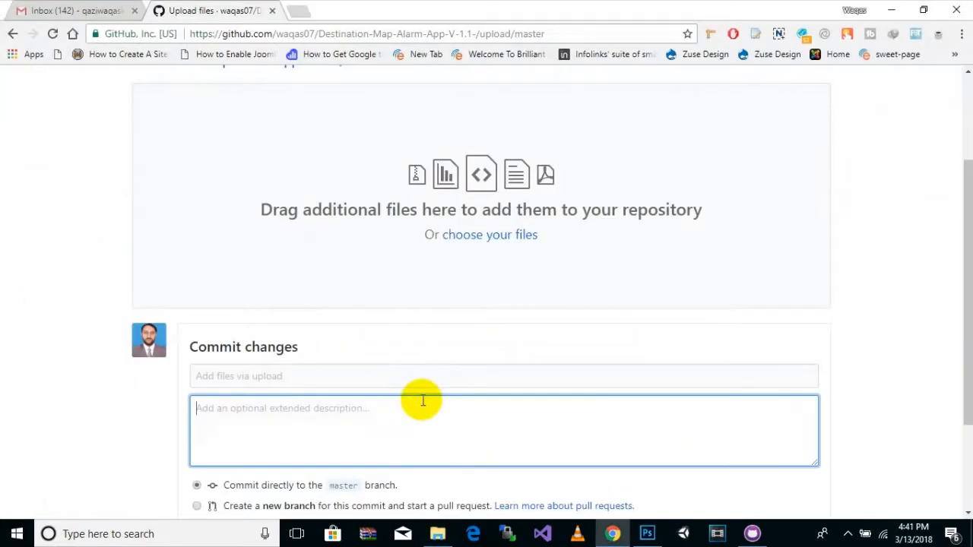
scroll(482, 319, up, 2)
click(481, 380)
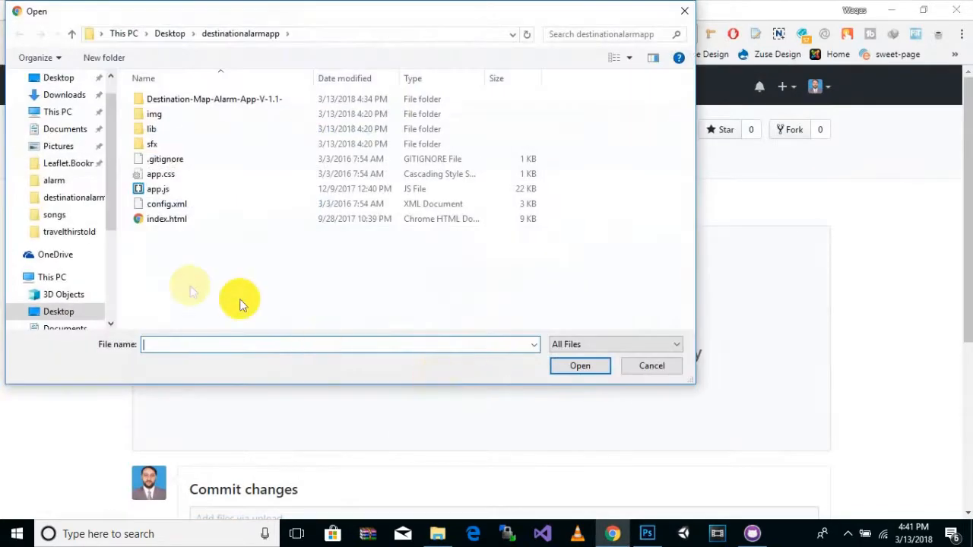
click(168, 31)
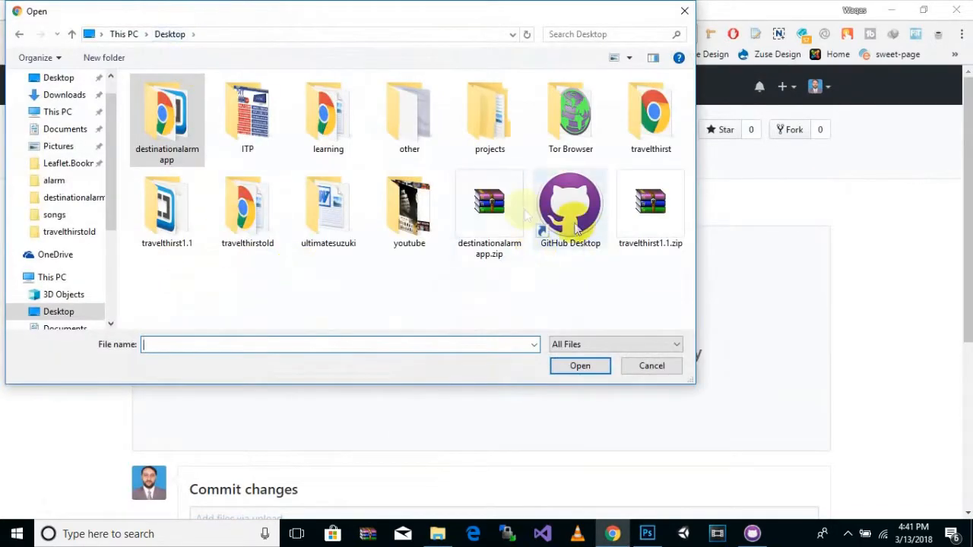
click(489, 205)
double_click(490, 205)
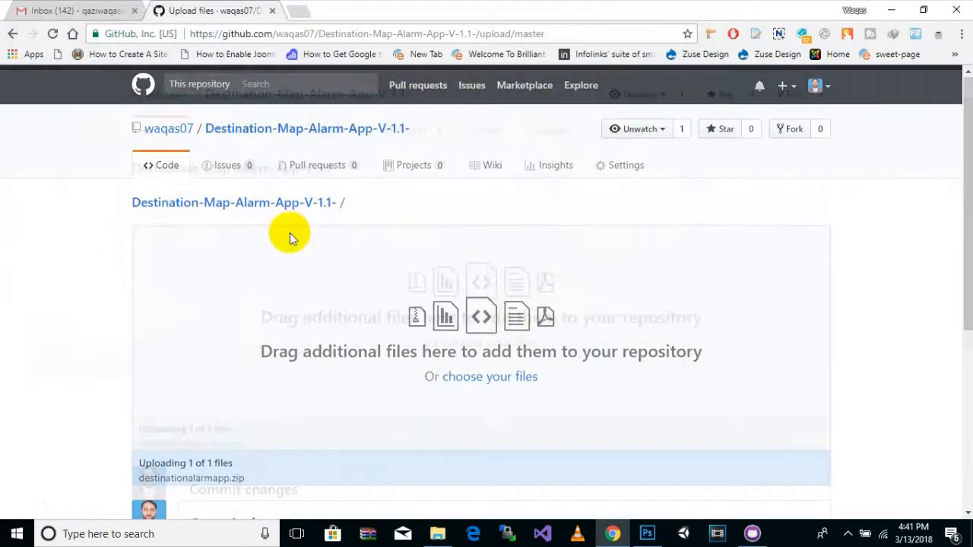
Commit the uploaded zip directly to the master branch, leaving the commit message fields empty
scroll(290, 232, down, 1)
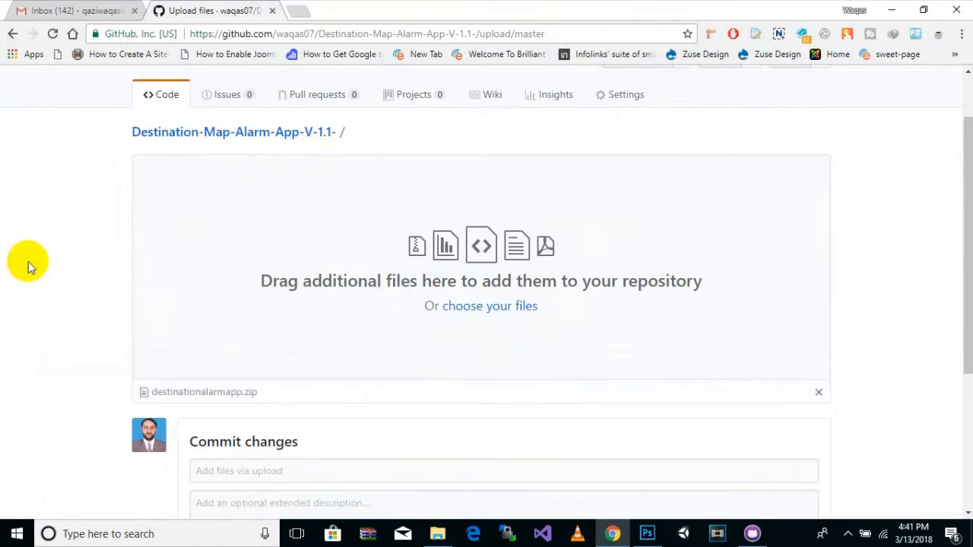
scroll(34, 266, down, 3)
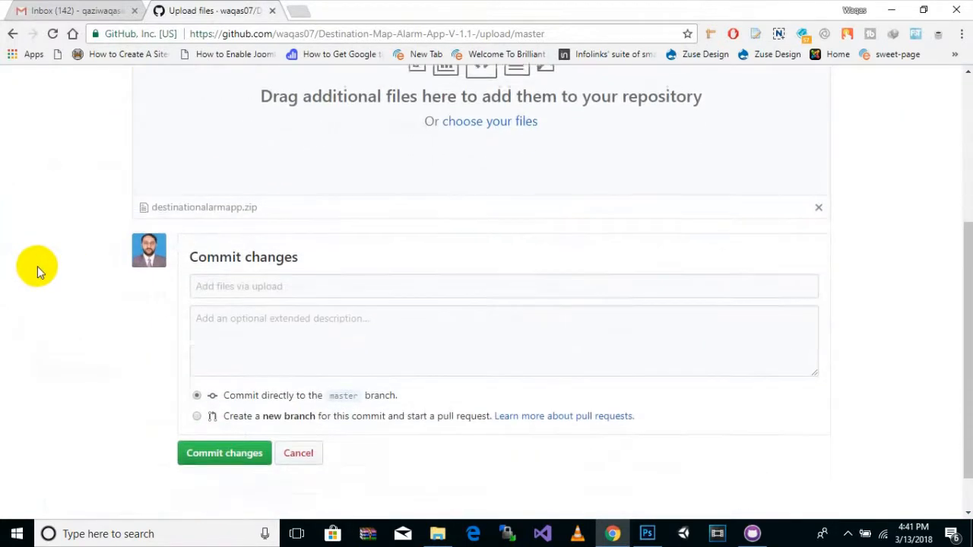
click(278, 260)
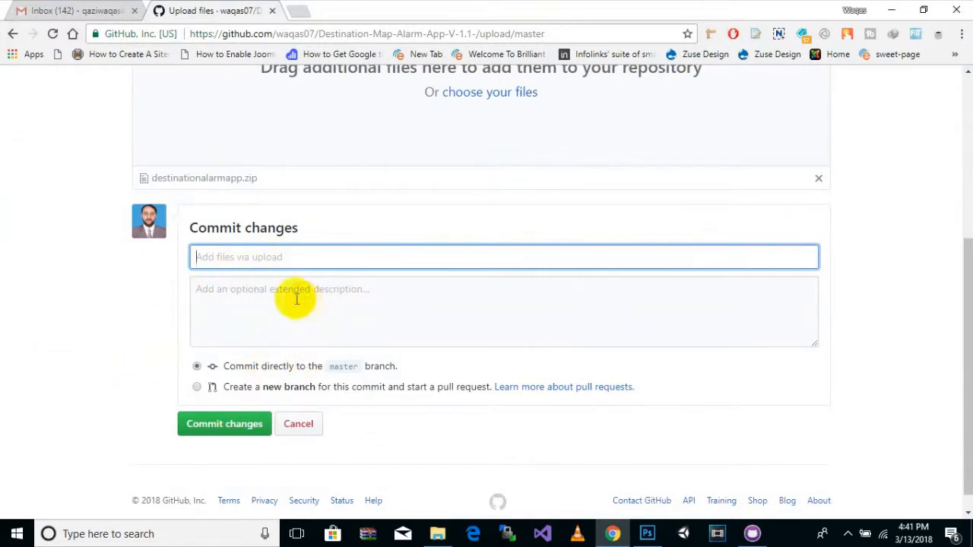
scroll(109, 366, down, 1)
click(233, 406)
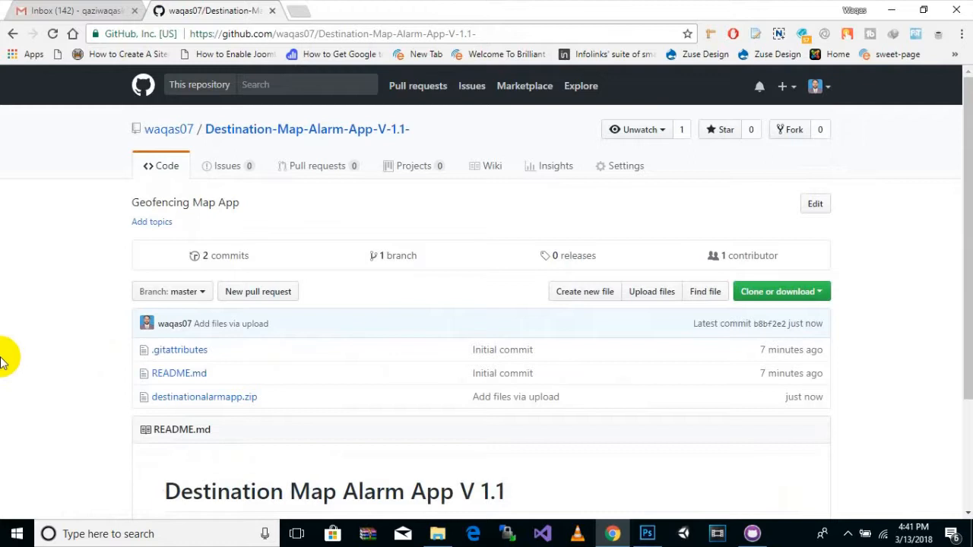
View destinationalarmapp.zip in the repository's file list and return to the repository's main page
scroll(603, 380, down, 1)
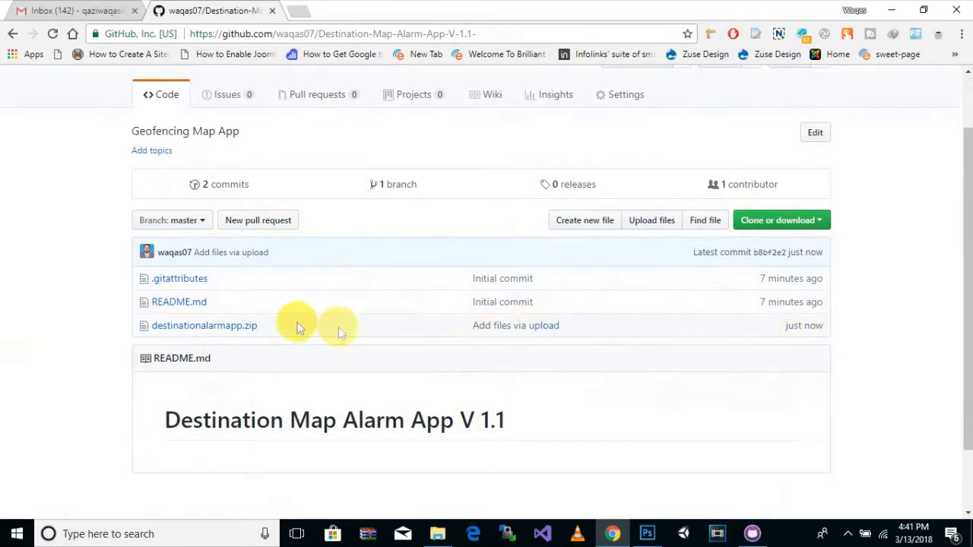
click(240, 328)
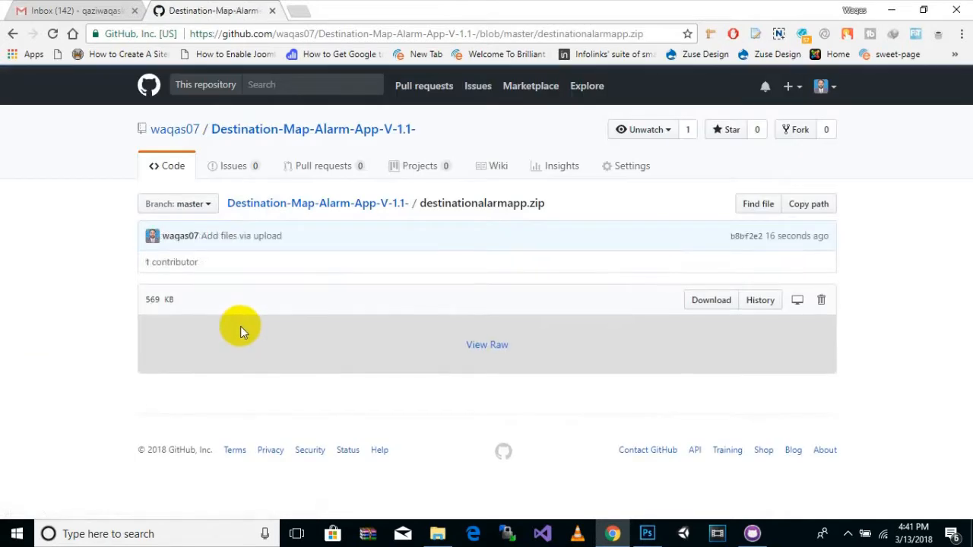
click(371, 210)
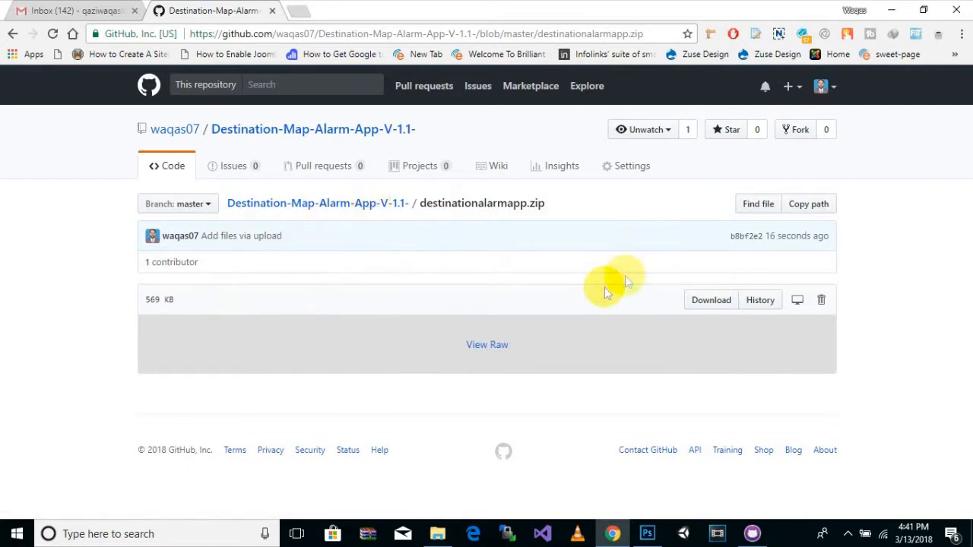
click(336, 205)
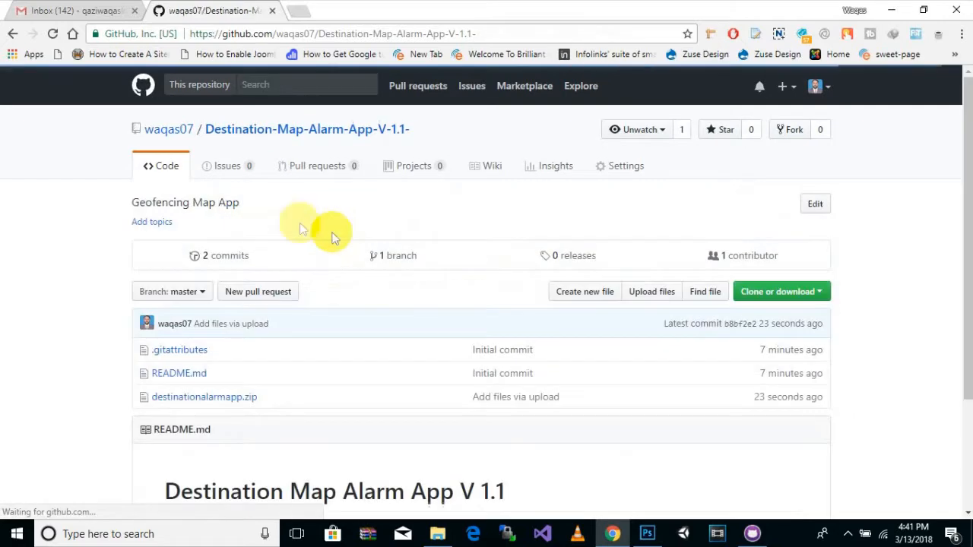
scroll(301, 326, down, 2)
scroll(701, 276, up, 2)
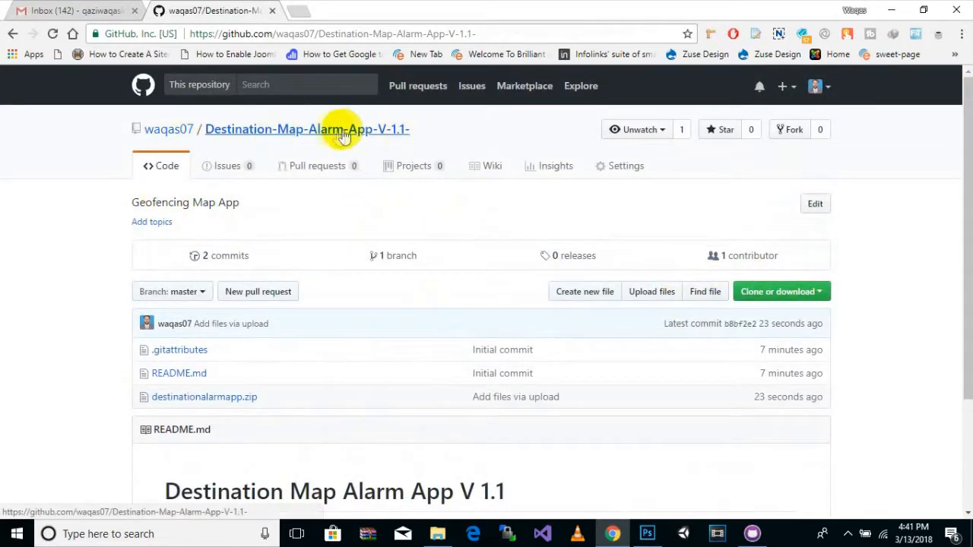
Open the repository's settings, review the Danger Zone options, and copy the full repository name
click(616, 167)
scroll(777, 232, down, 15)
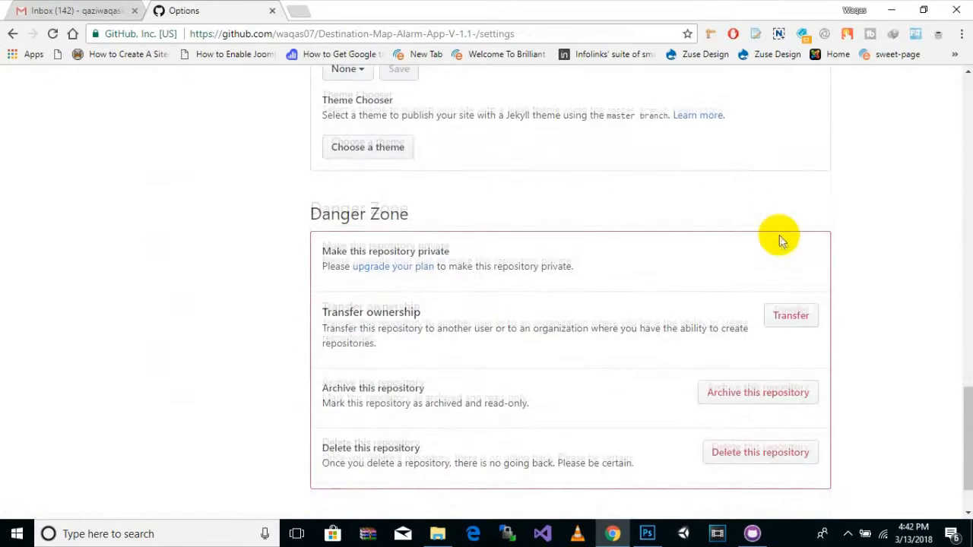
scroll(782, 241, down, 1)
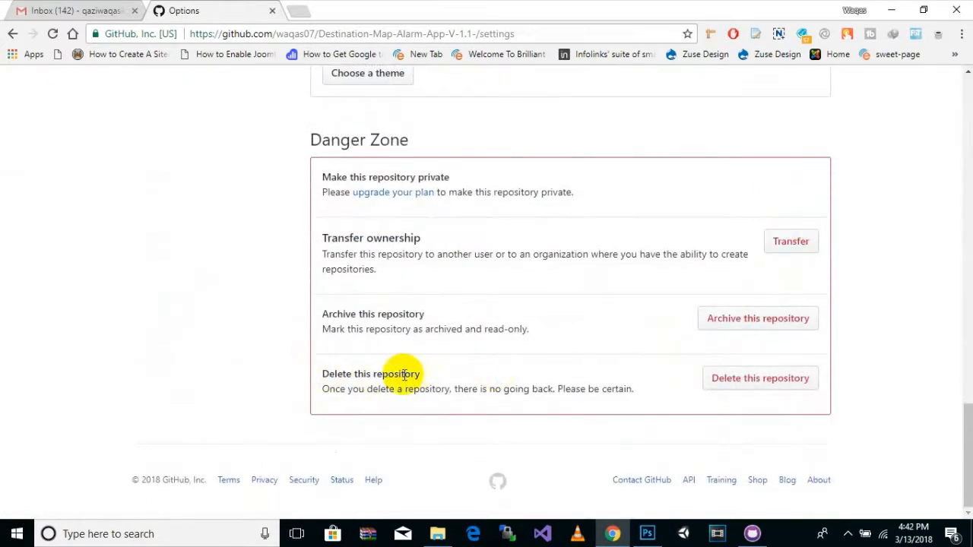
scroll(923, 321, up, 15)
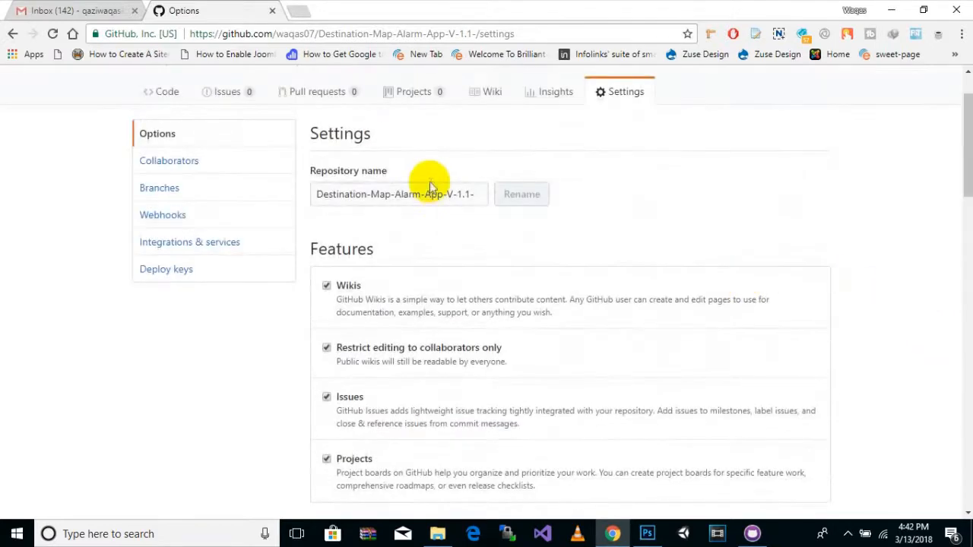
scroll(430, 186, up, 1)
click(454, 274)
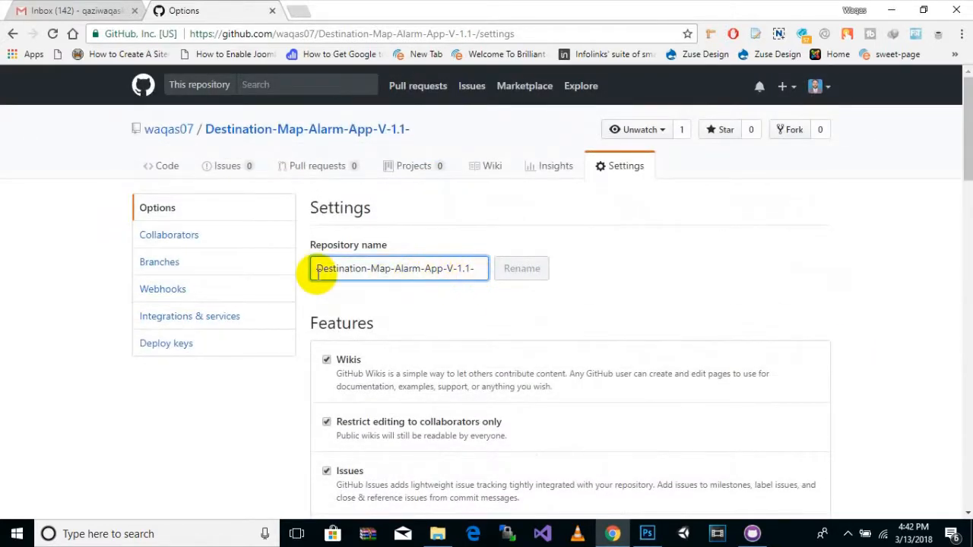
drag(318, 269, 504, 272)
right_click(443, 270)
click(466, 295)
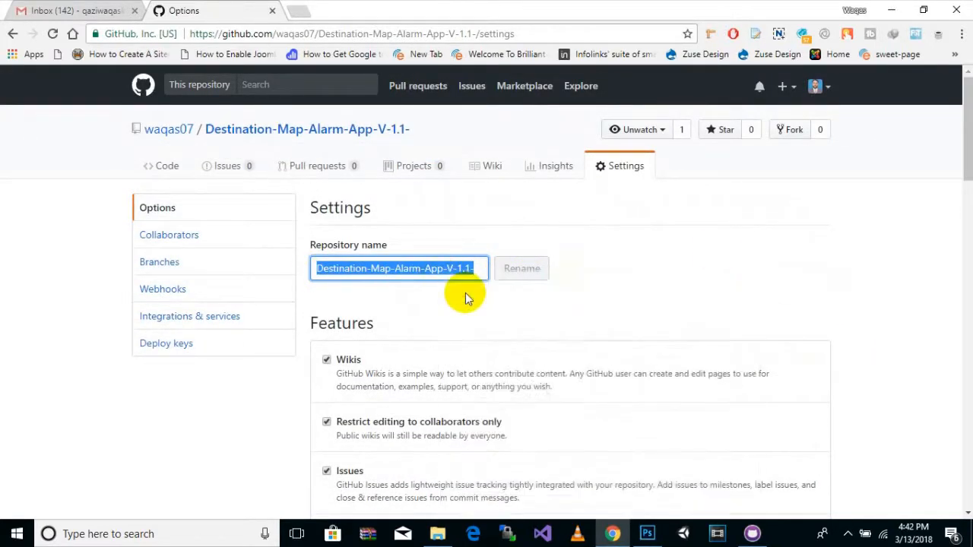
Delete the repository from GitHub, confirming with the pasted name Destination-Map-Alarm-App-V-1.1-
scroll(716, 261, down, 15)
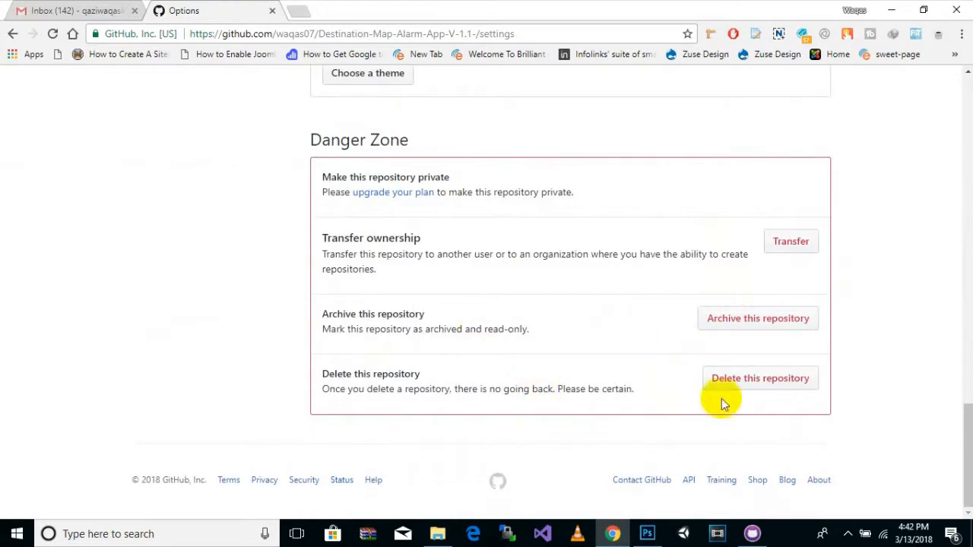
click(796, 380)
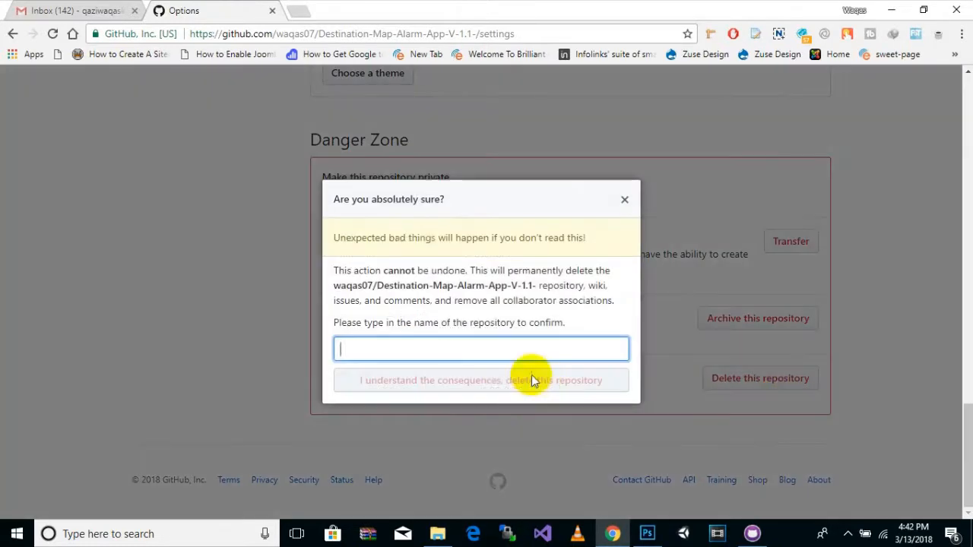
right_click(497, 343)
click(549, 191)
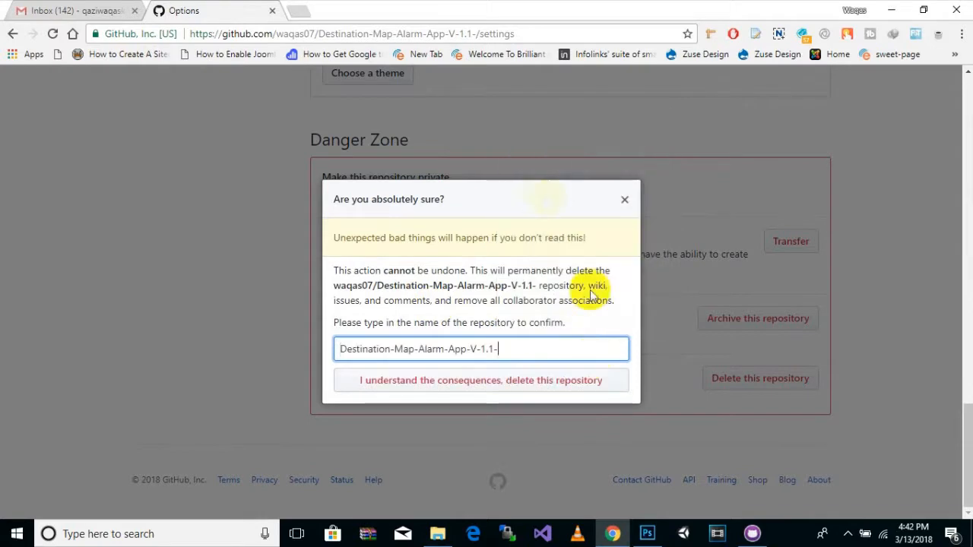
click(510, 389)
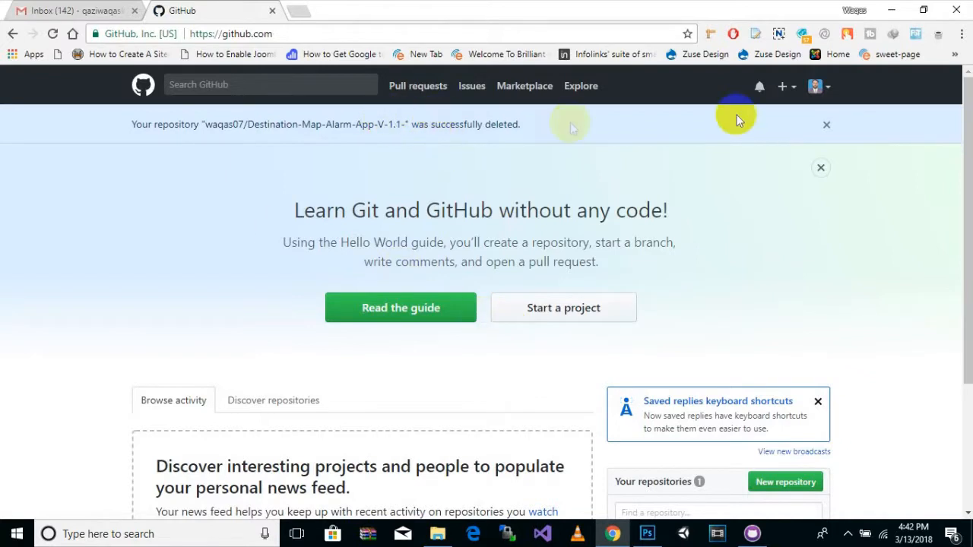
Open the account's profile page to check the remaining repositories
click(822, 88)
click(744, 144)
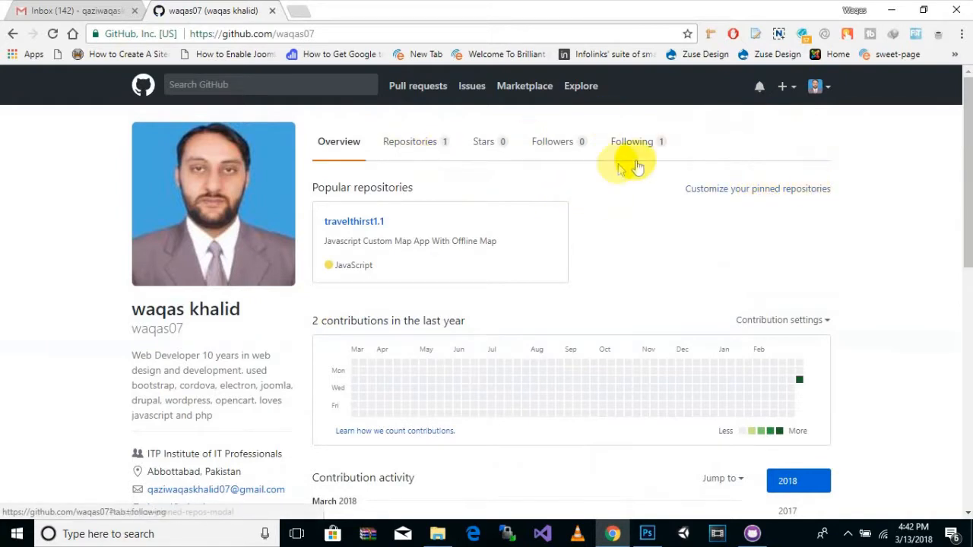
Add the destinationalarmapp folder from the Desktop to GitHub Desktop as a local repository path
click(751, 534)
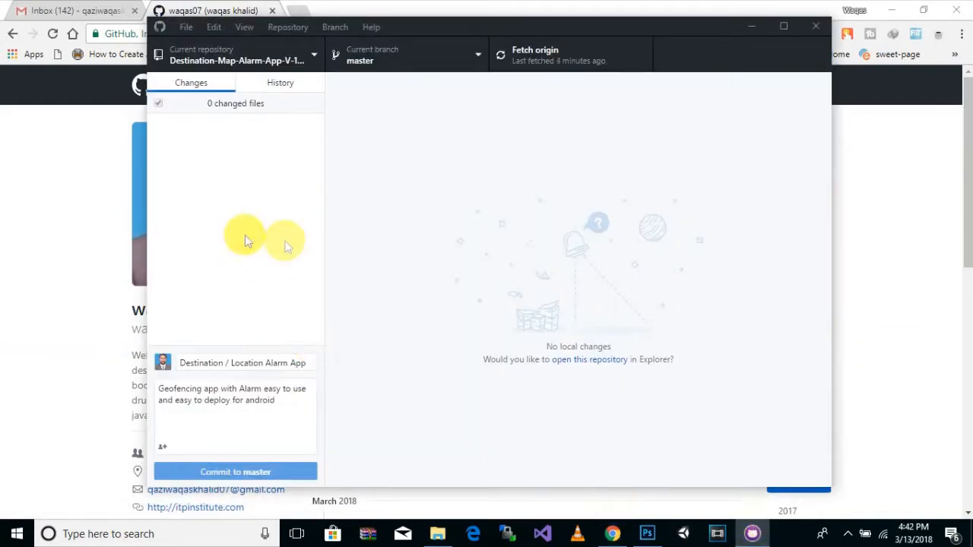
click(185, 27)
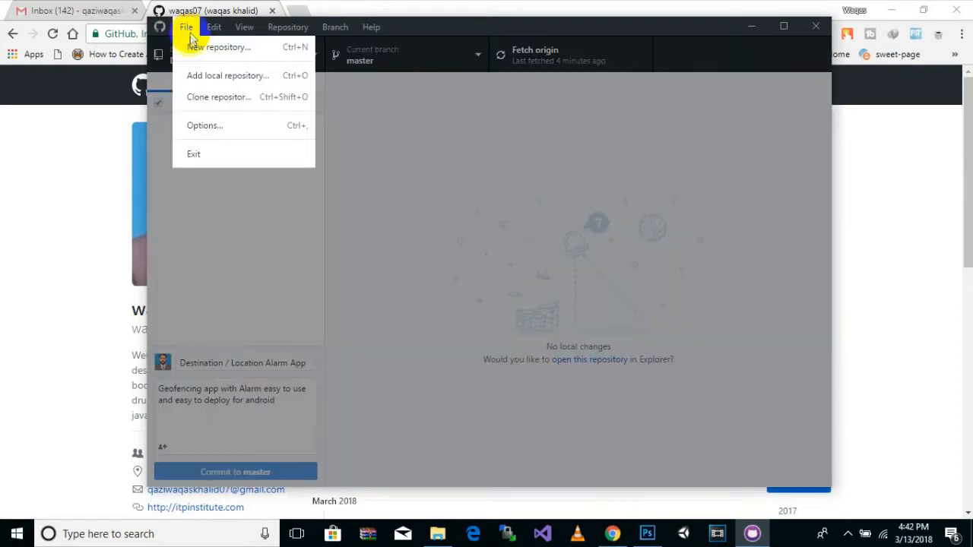
click(198, 160)
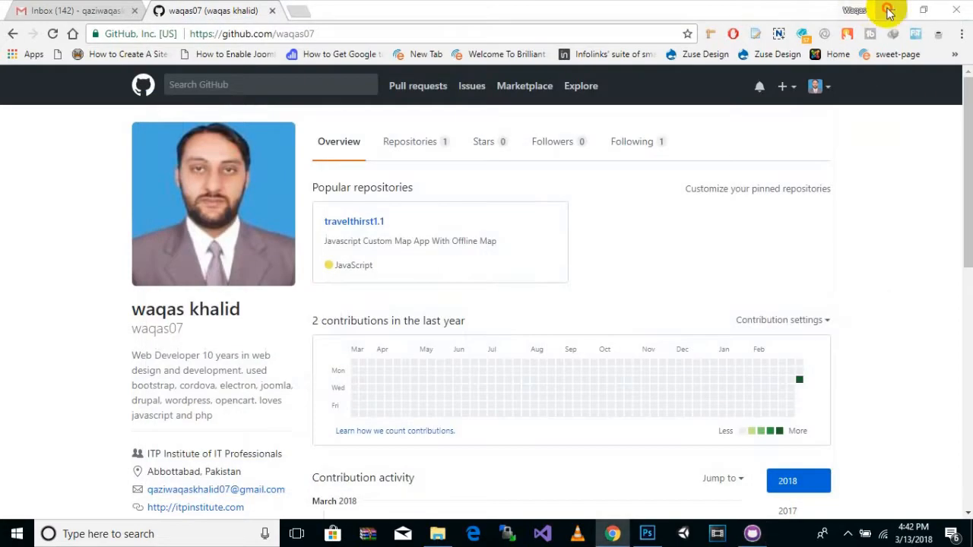
click(890, 12)
click(747, 31)
click(188, 187)
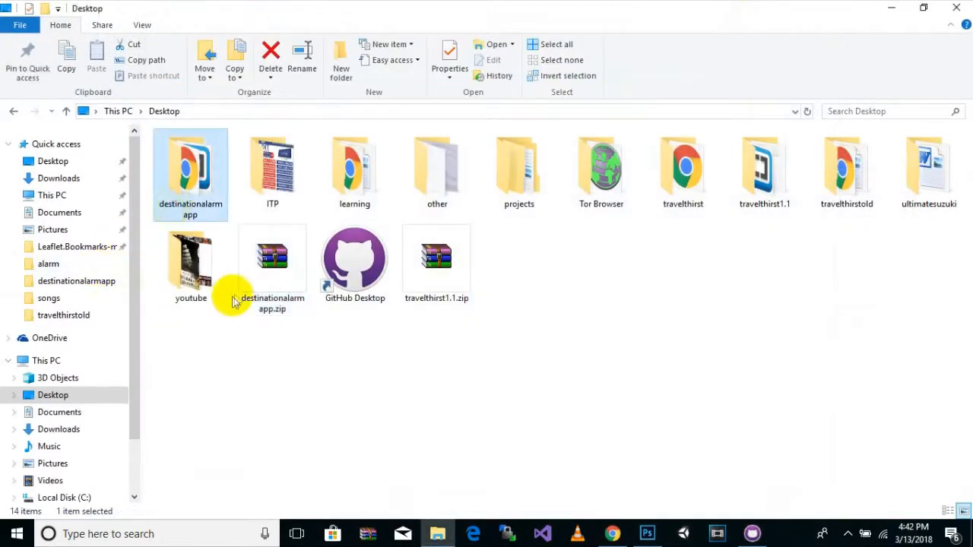
drag(193, 190, 601, 373)
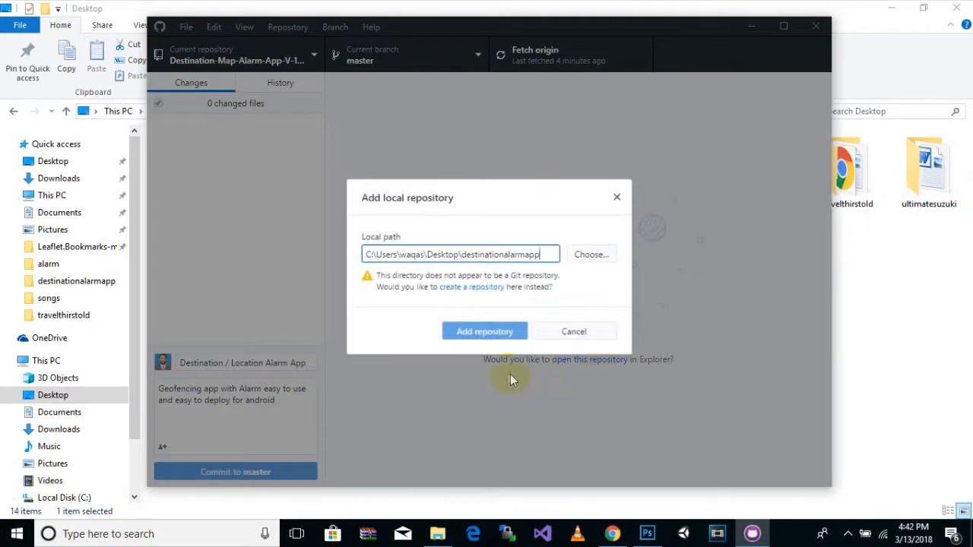
Start creating a new repository in the destinationalarmapp folder and name it "Destination Alarm V 1.1"
click(477, 295)
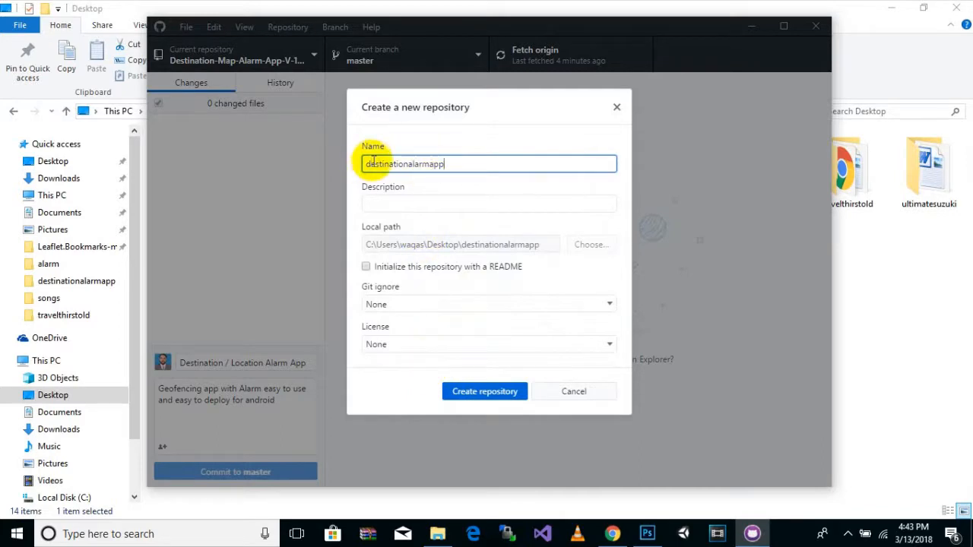
drag(456, 163, 370, 163)
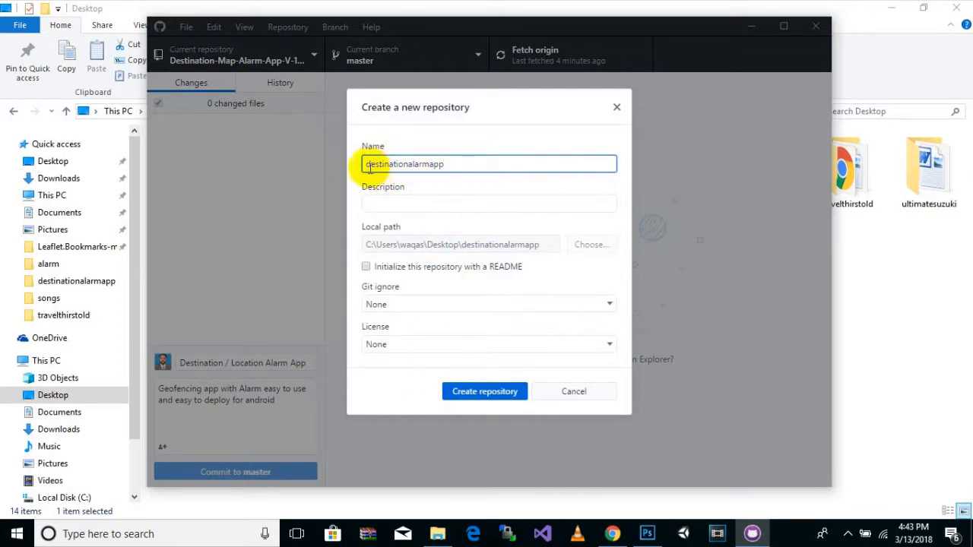
key(Left)
key(BackSpace)
text(D)
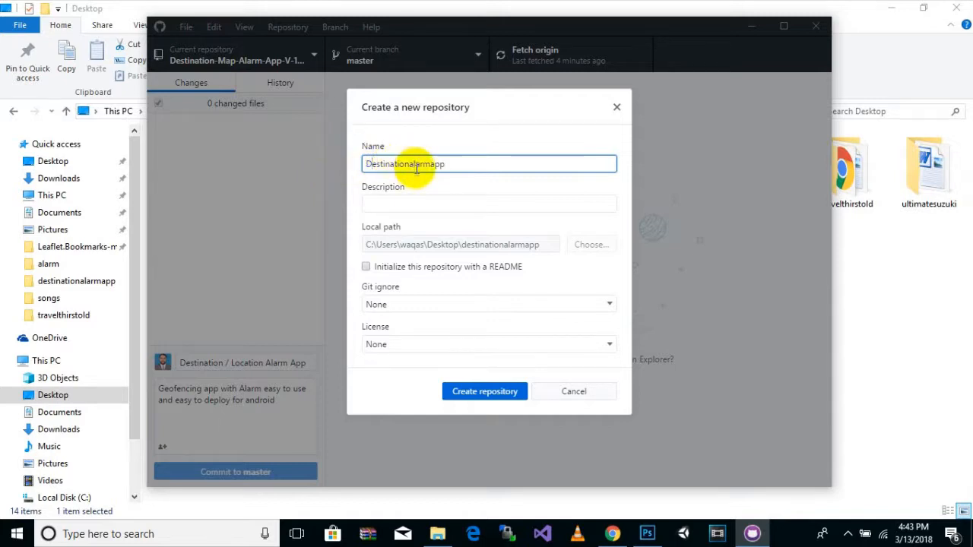
click(410, 164)
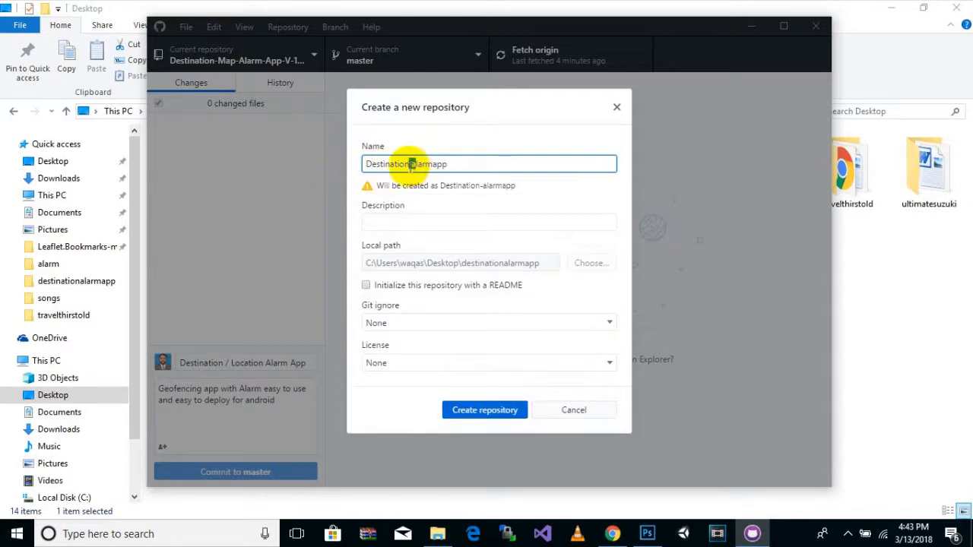
text(A)
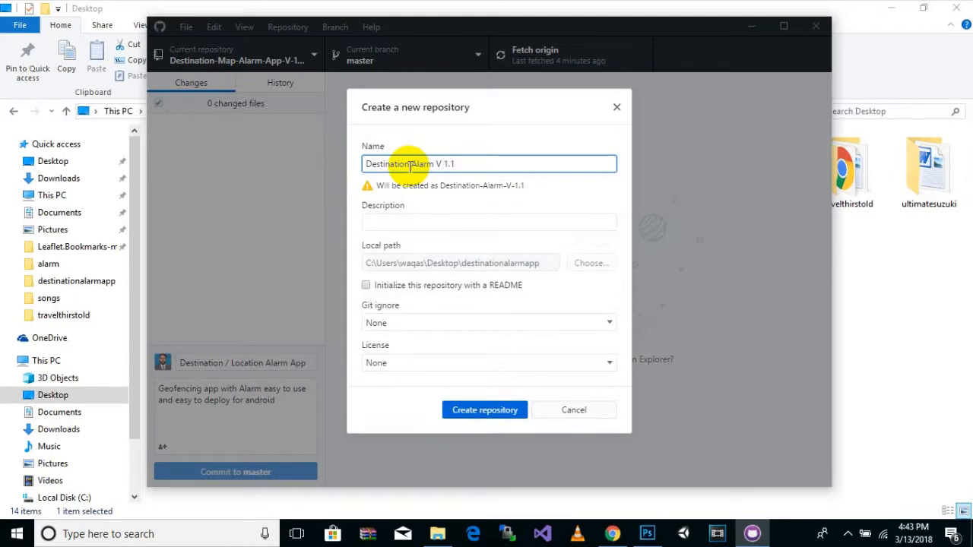
Set the description to "Geofencing Map Alarm App" and create the repository without a README
click(428, 223)
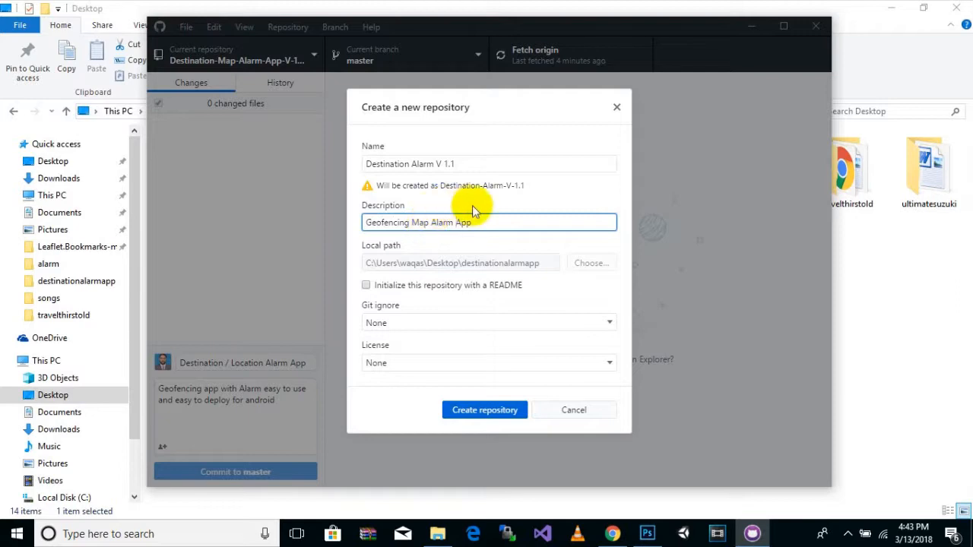
click(392, 289)
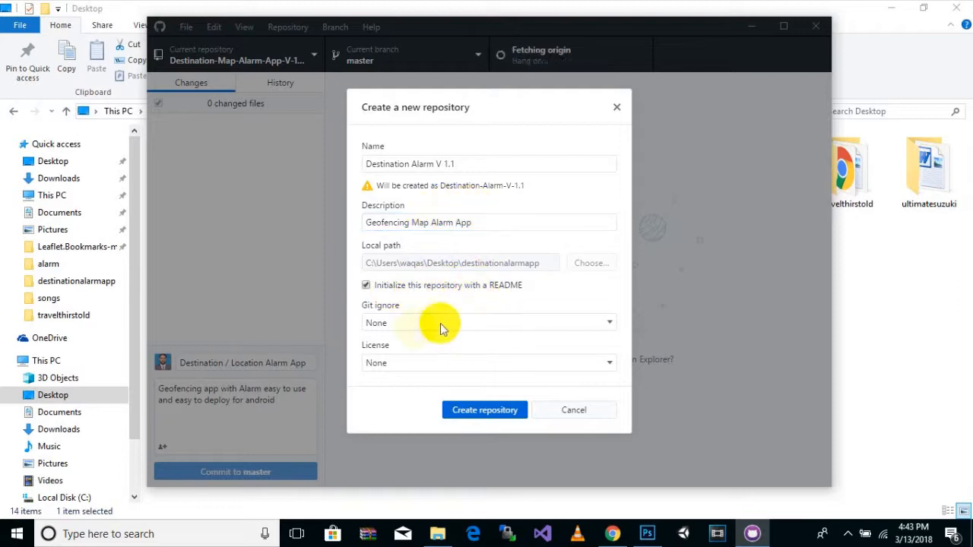
click(502, 287)
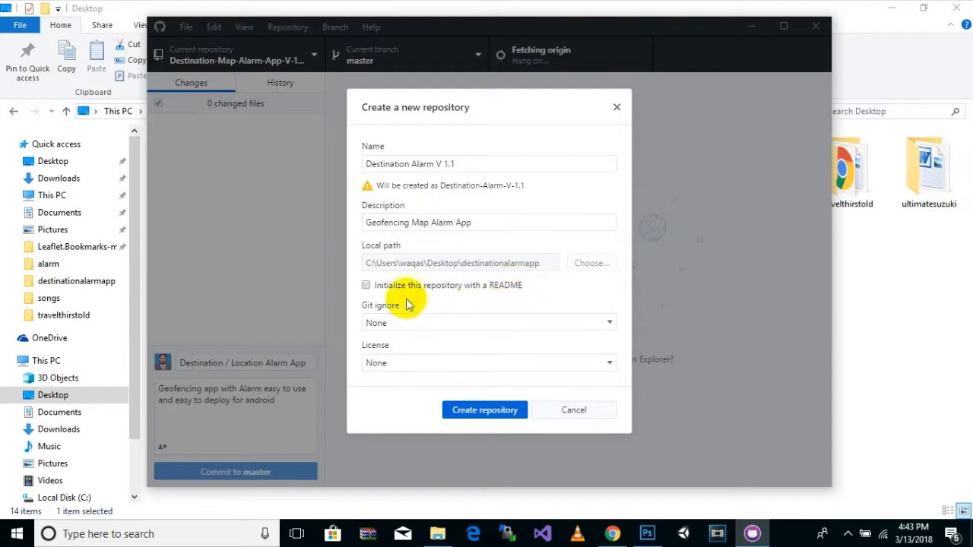
click(484, 409)
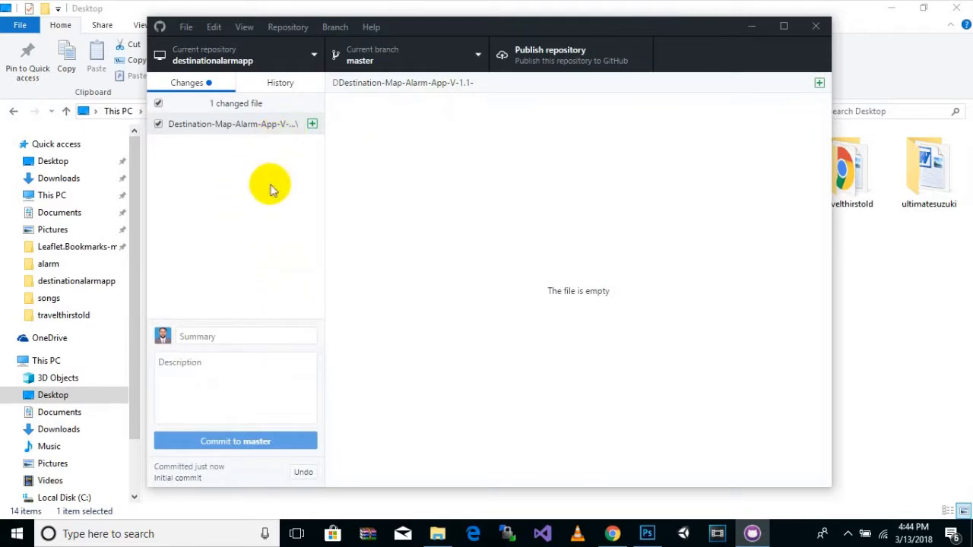
Enter the commit summary "Location Alarm App" and the description "Easy To Use Alarm App with leaflet js and open street maps"
click(250, 335)
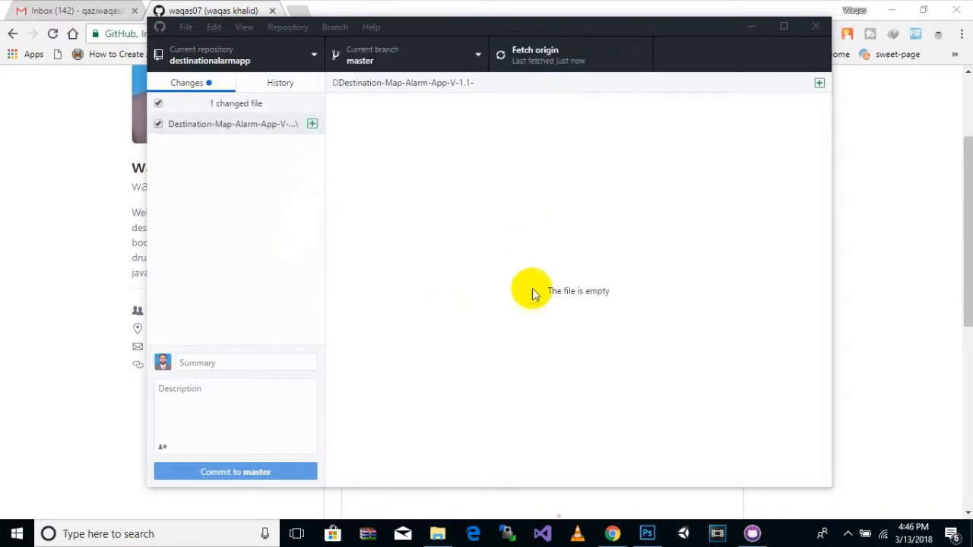
Switch to Chrome, reload the GitHub profile page and open the destinationalarmapp repository
click(162, 9)
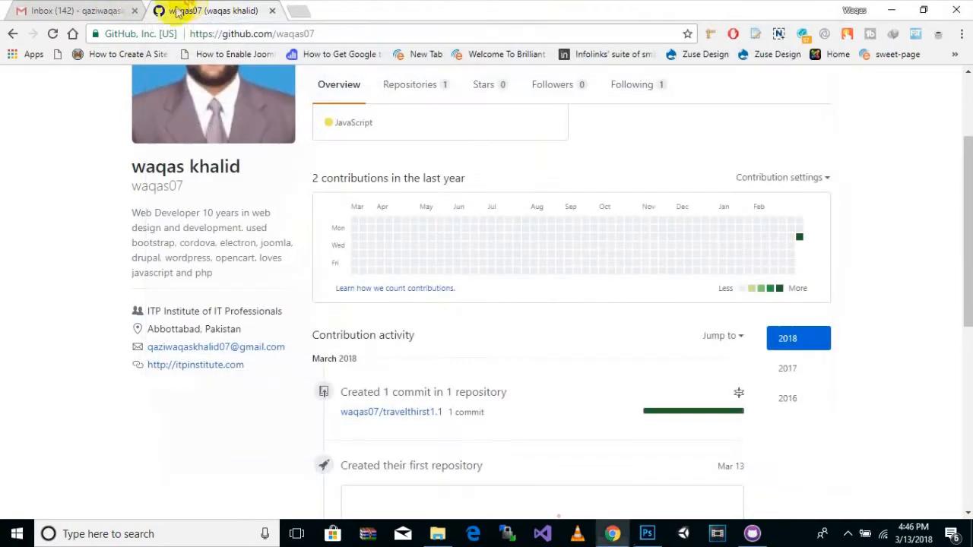
click(52, 34)
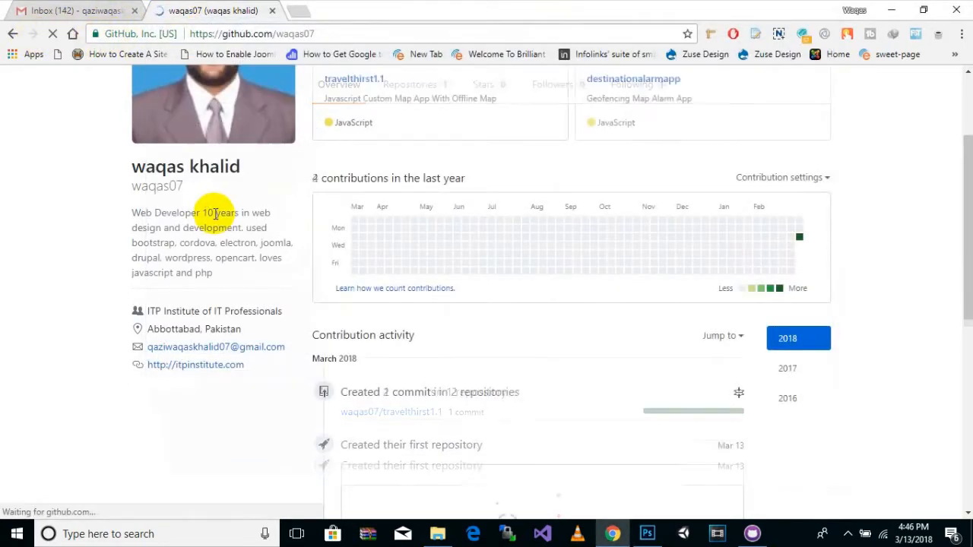
scroll(99, 230, up, 2)
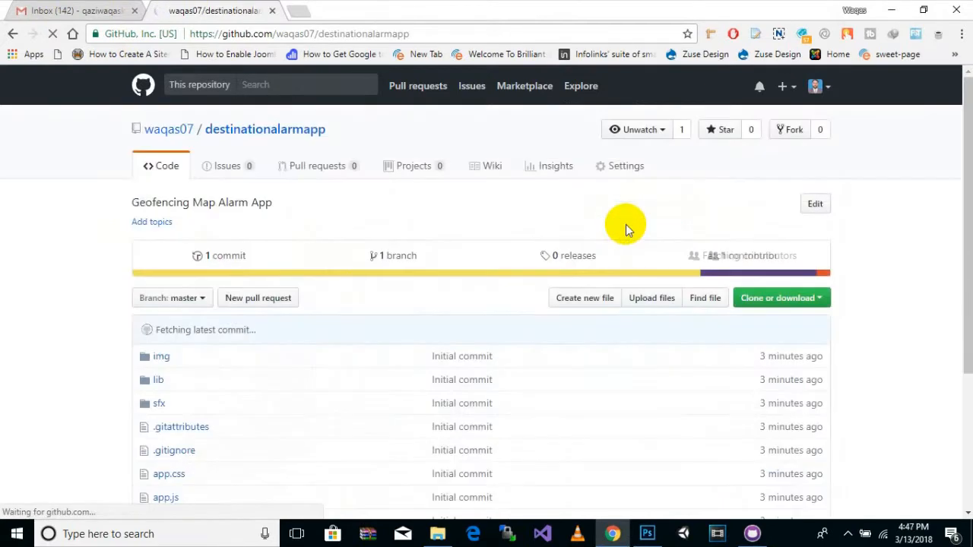
Look through the repository's file list and title, and view its clone and download options
scroll(163, 321, down, 3)
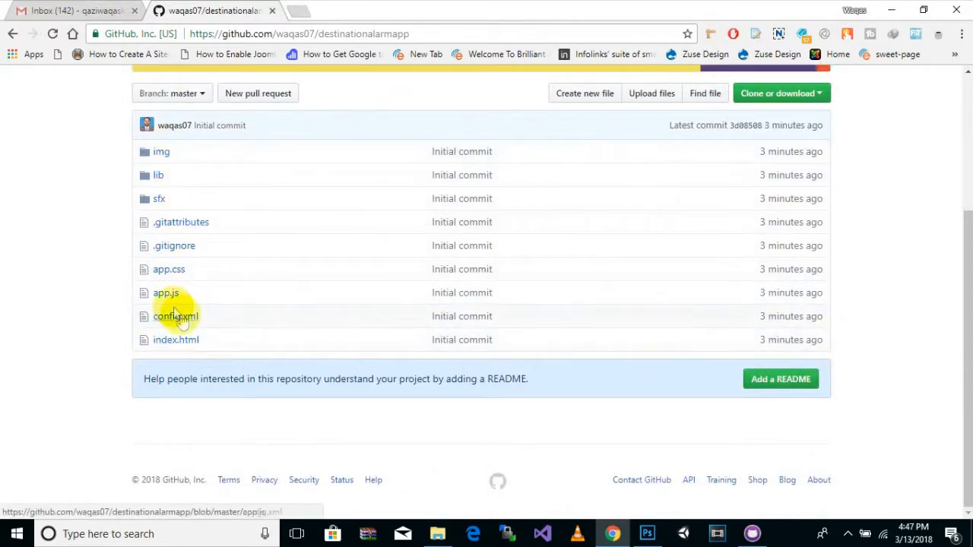
scroll(878, 283, up, 1)
scroll(878, 283, up, 3)
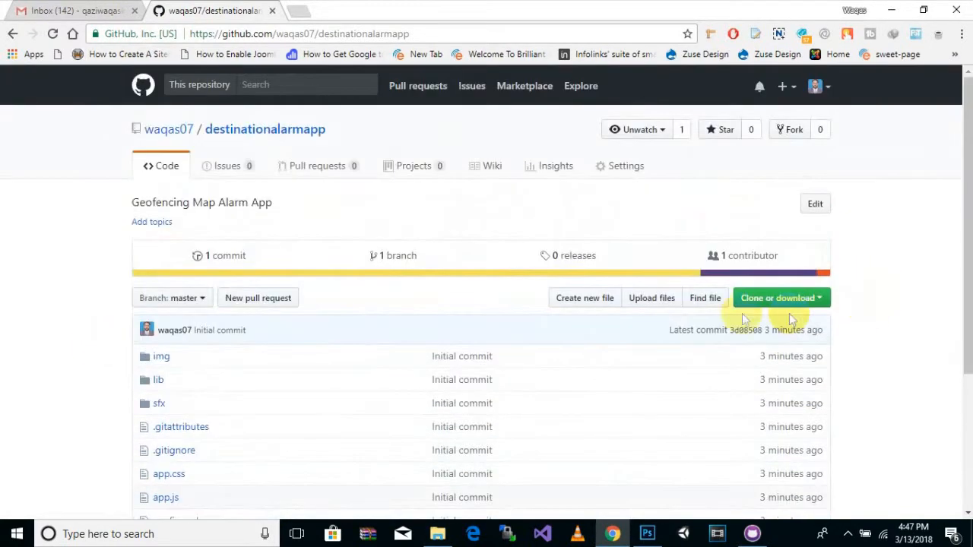
drag(346, 130, 205, 130)
click(76, 221)
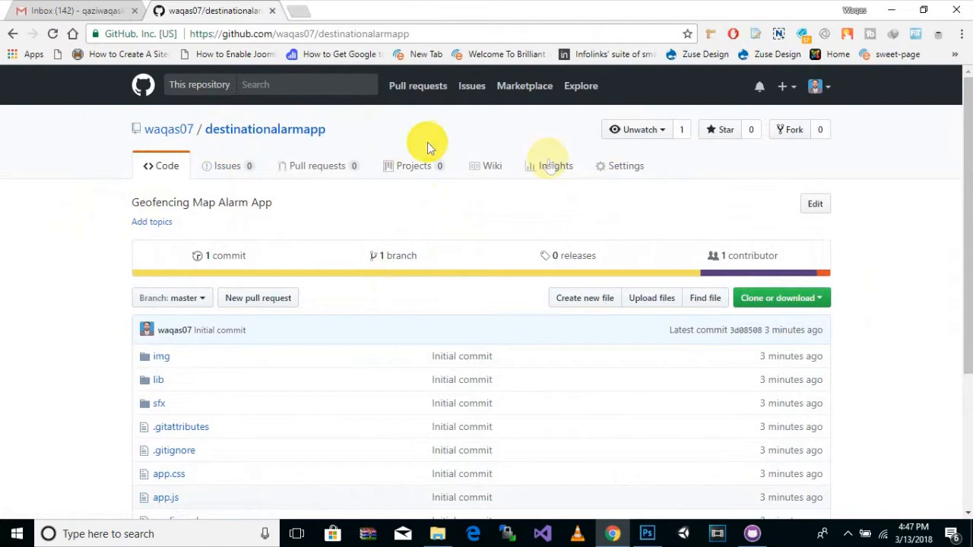
click(806, 299)
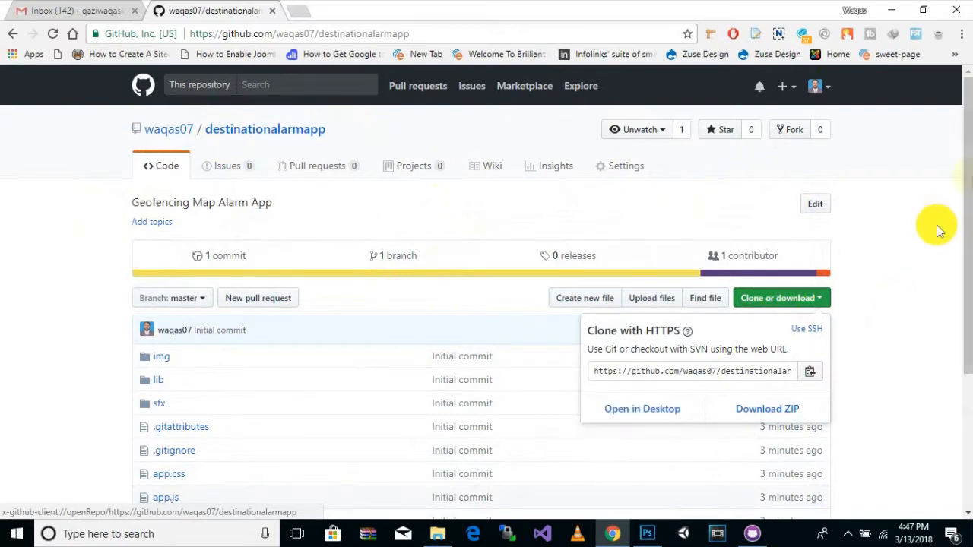
click(892, 218)
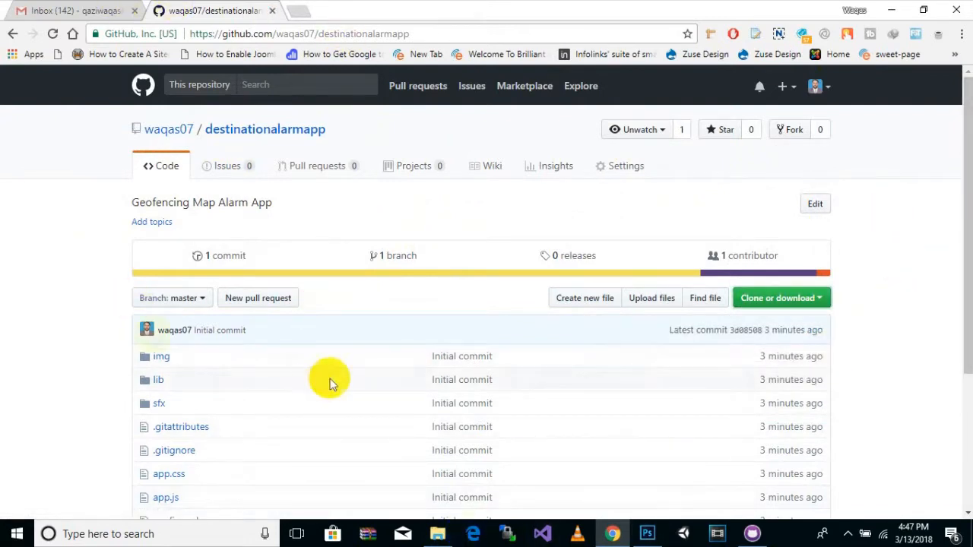
scroll(32, 278, down, 3)
scroll(34, 281, up, 3)
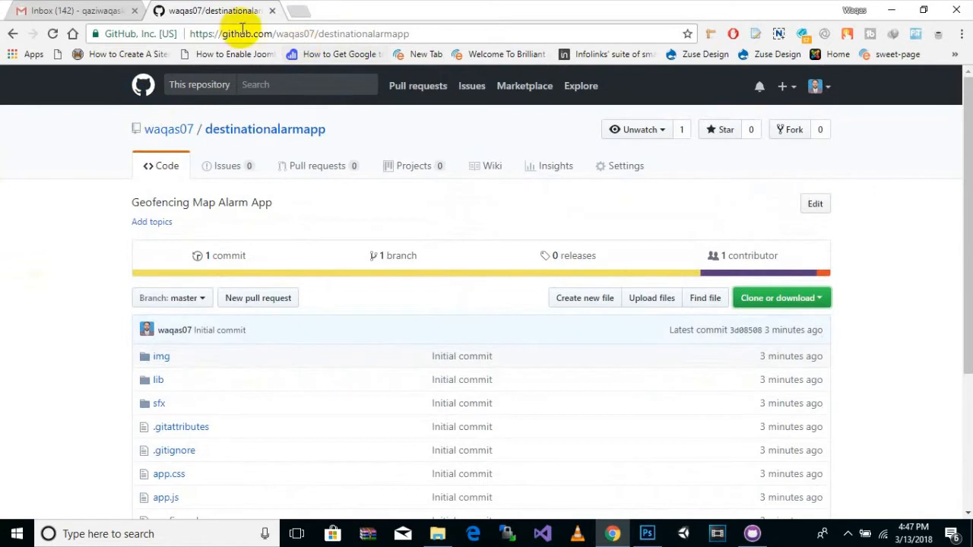
Examine the repository's web address and its files again, and return to the account's profile page
drag(224, 34, 272, 34)
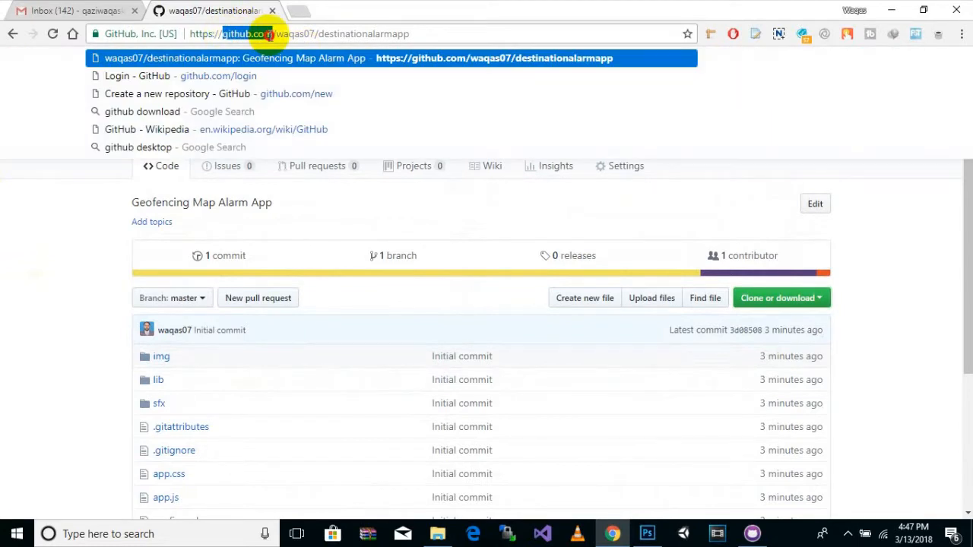
click(71, 246)
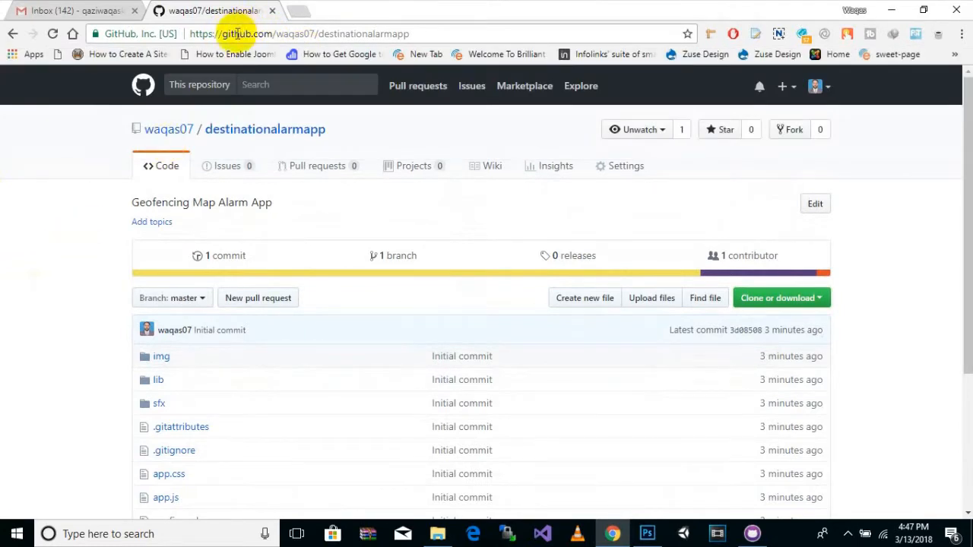
click(380, 33)
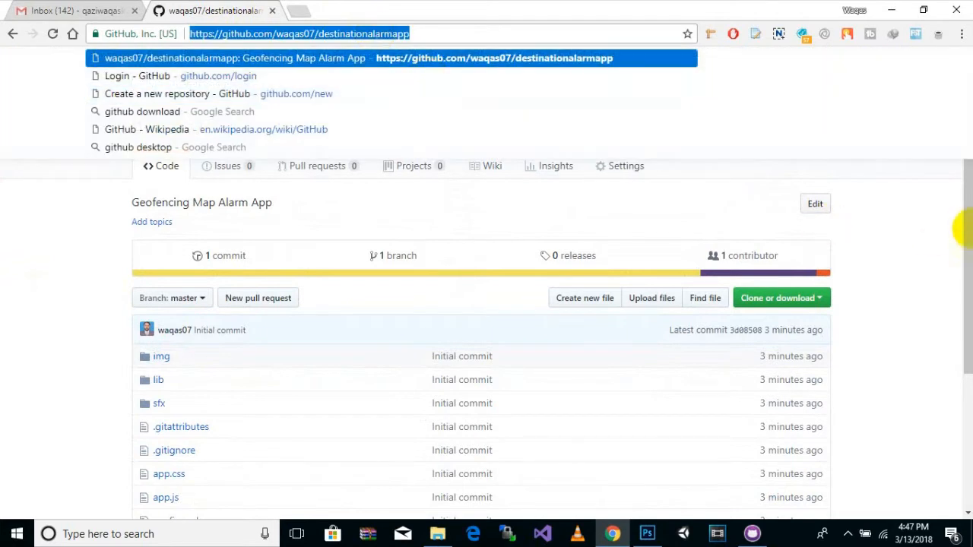
click(105, 248)
scroll(41, 300, down, 3)
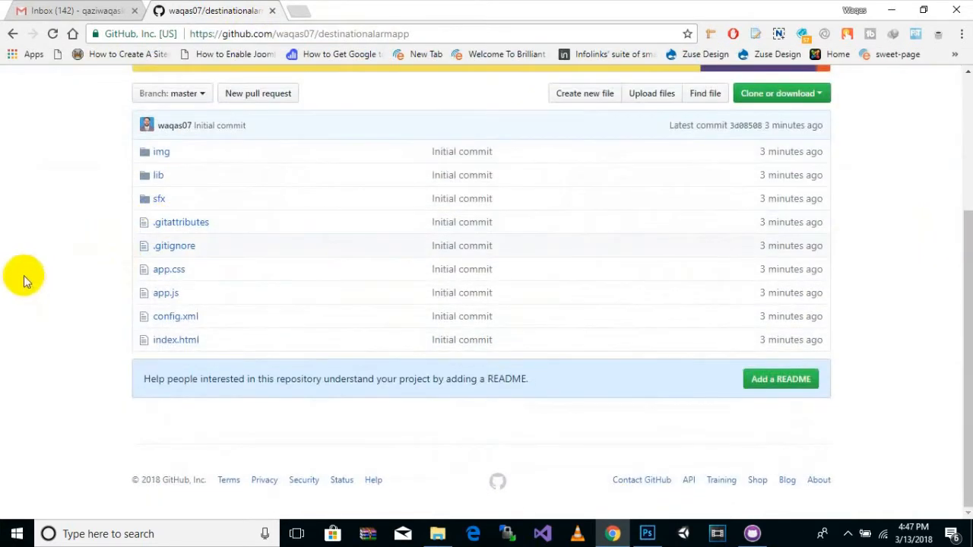
scroll(836, 320, up, 2)
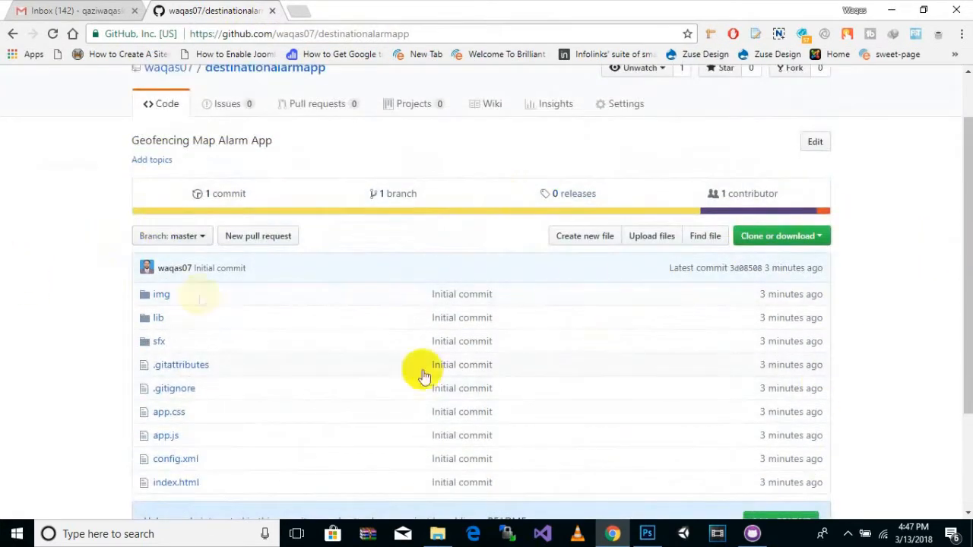
scroll(365, 377, down, 2)
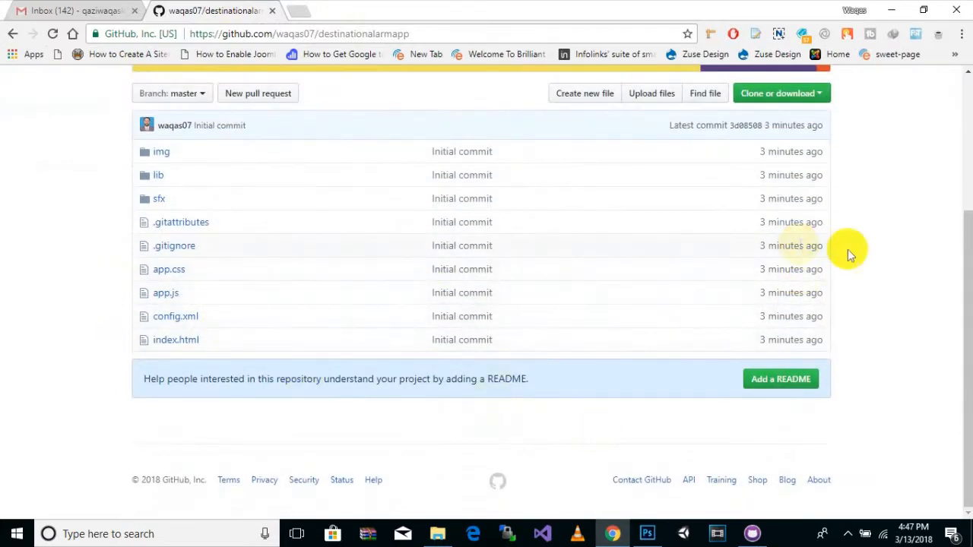
scroll(843, 254, up, 3)
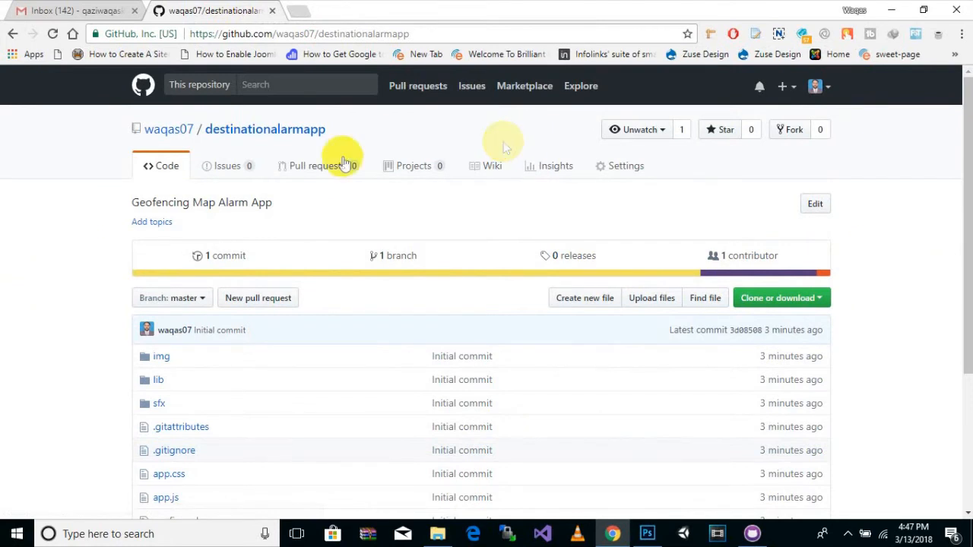
click(169, 129)
Publish the destinationalarmapp repository to GitHub.com from GitHub Desktop with the description "Geofencing Map Alarm App"
click(848, 533)
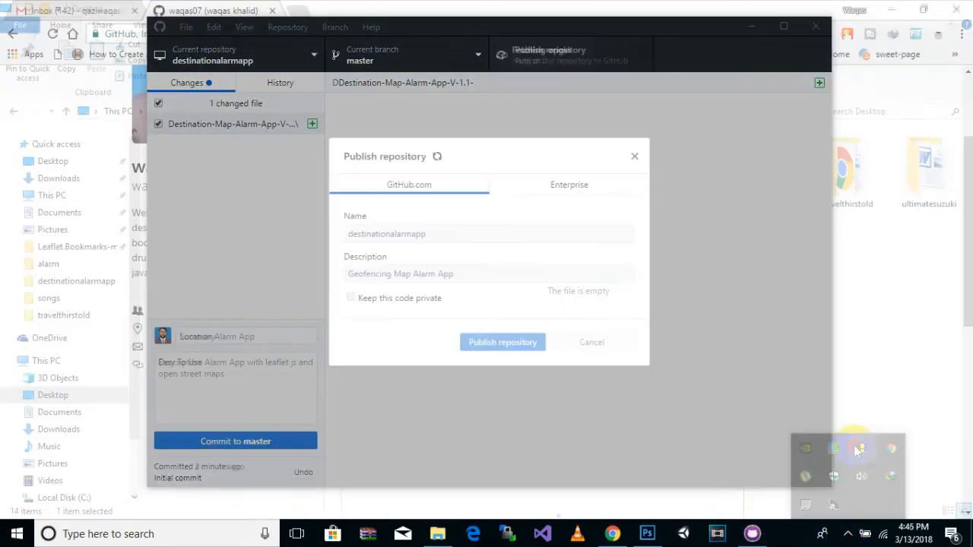
click(502, 342)
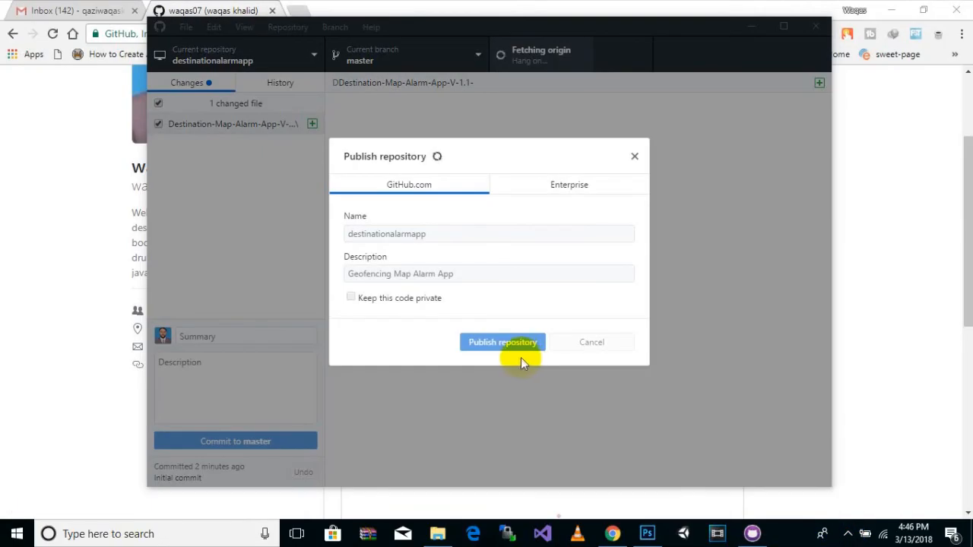